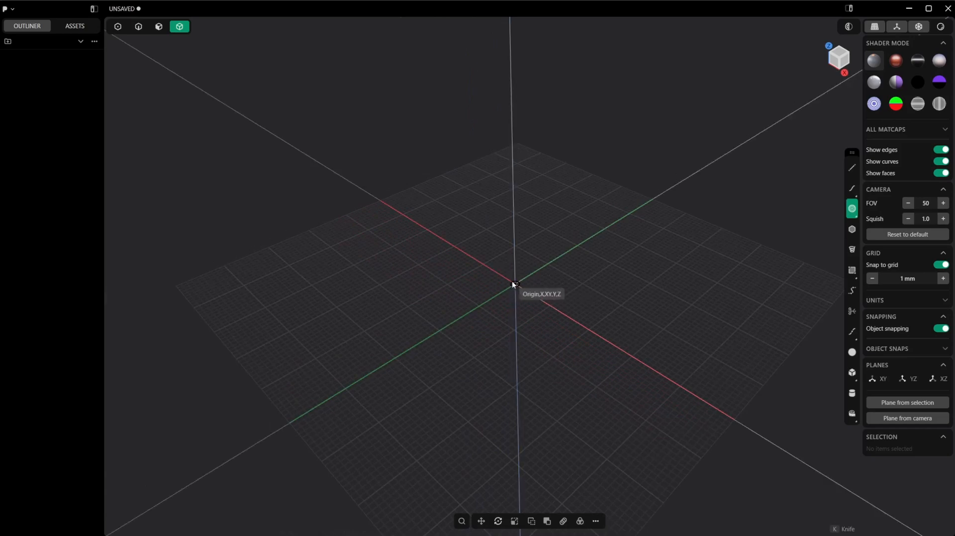
Draw a 14 mm diameter circle centred on the origin, standing upright along the X axis.
click(519, 285)
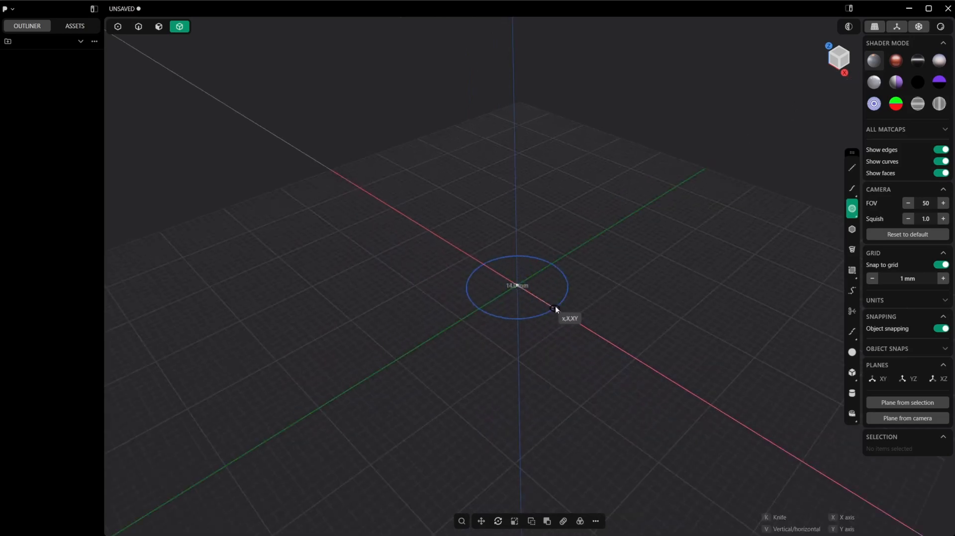
key(v)
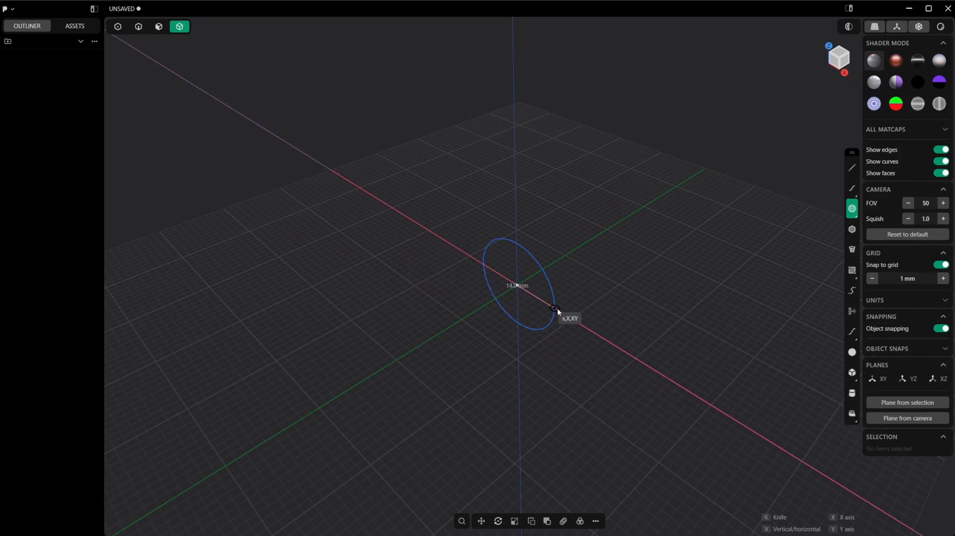
click(556, 308)
middle_drag(553, 313, 534, 322)
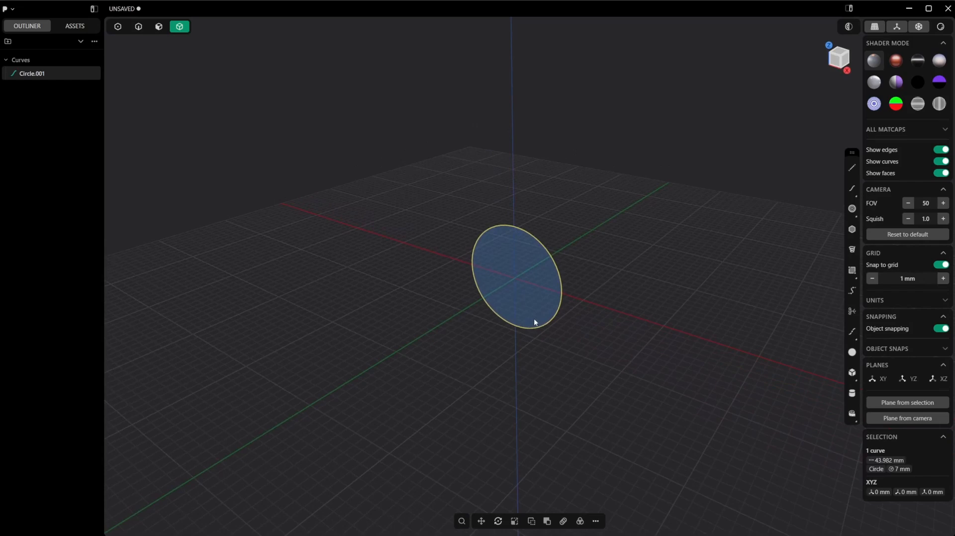
Move the circle freely by its lowest point up to the origin so it rests on the ground plane.
key(g)
key(g)
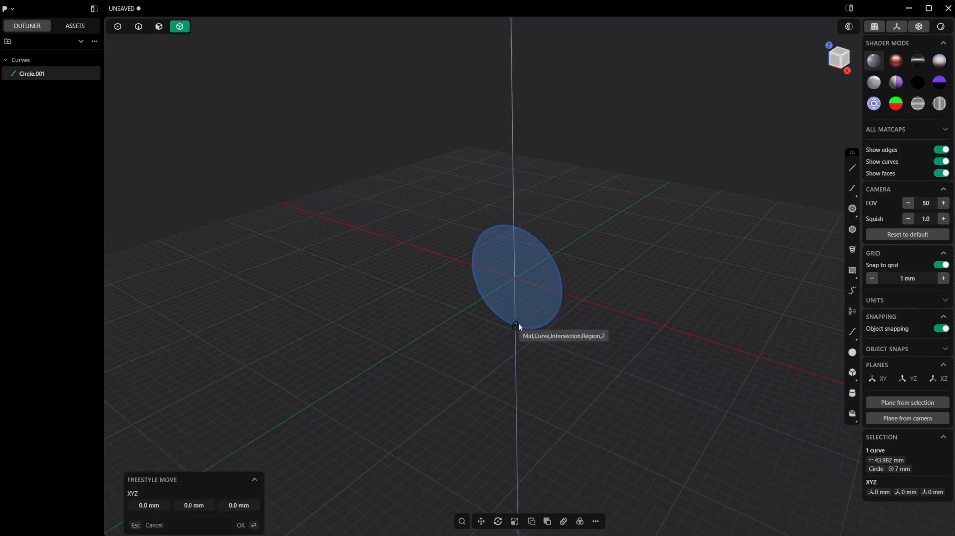
click(515, 325)
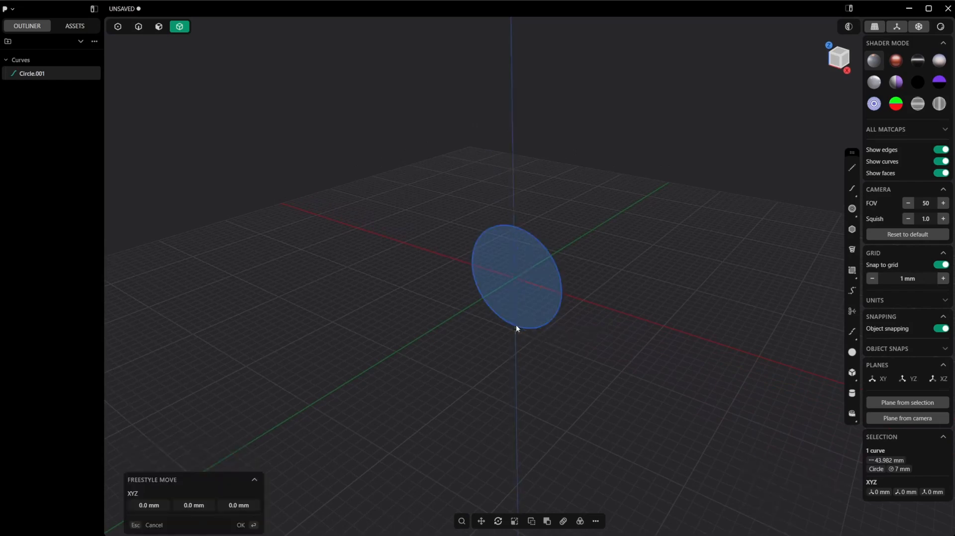
click(512, 282)
middle_drag(516, 277, 550, 264)
scroll(550, 264, up, 2)
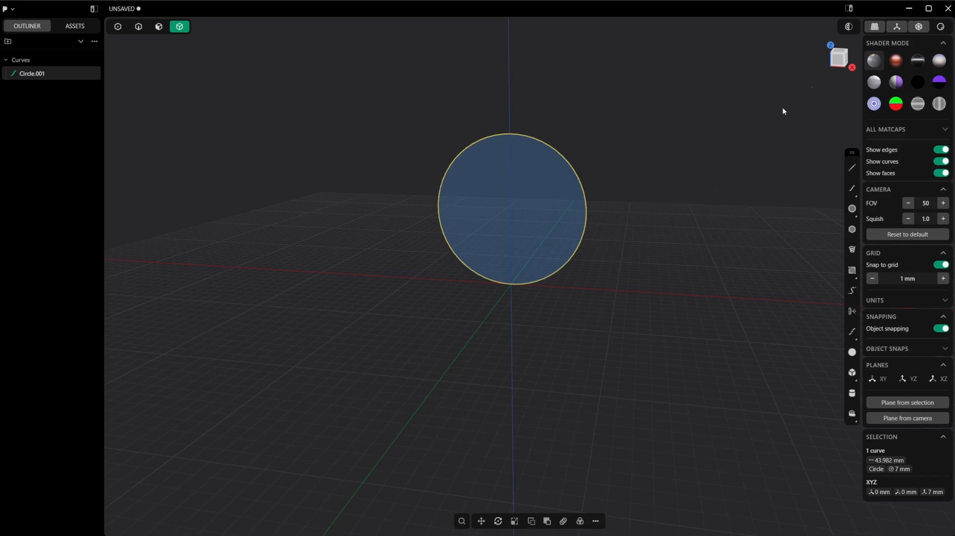
In the front view, draw a line about 3.66 mm long from the circle's lower right side down to the X axis.
click(838, 60)
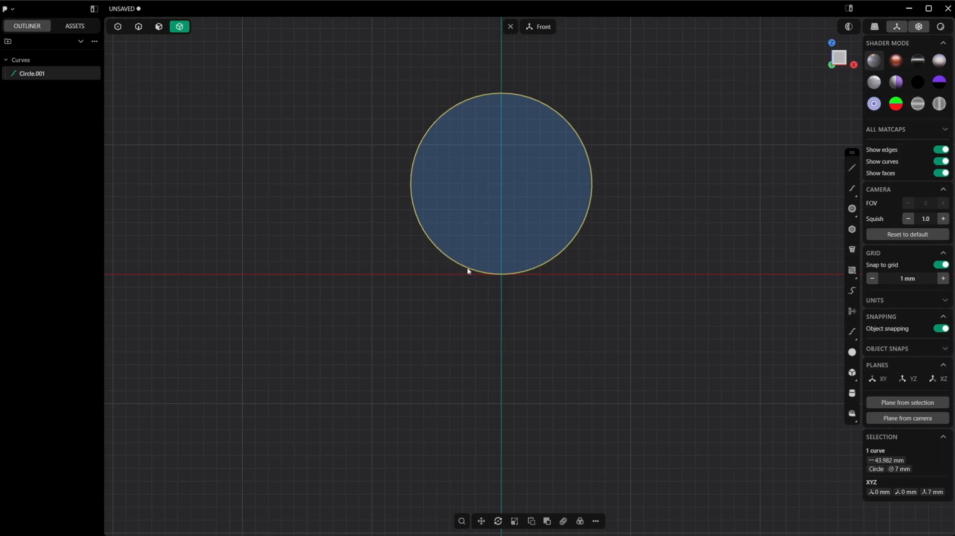
click(852, 168)
scroll(555, 275, up, 3)
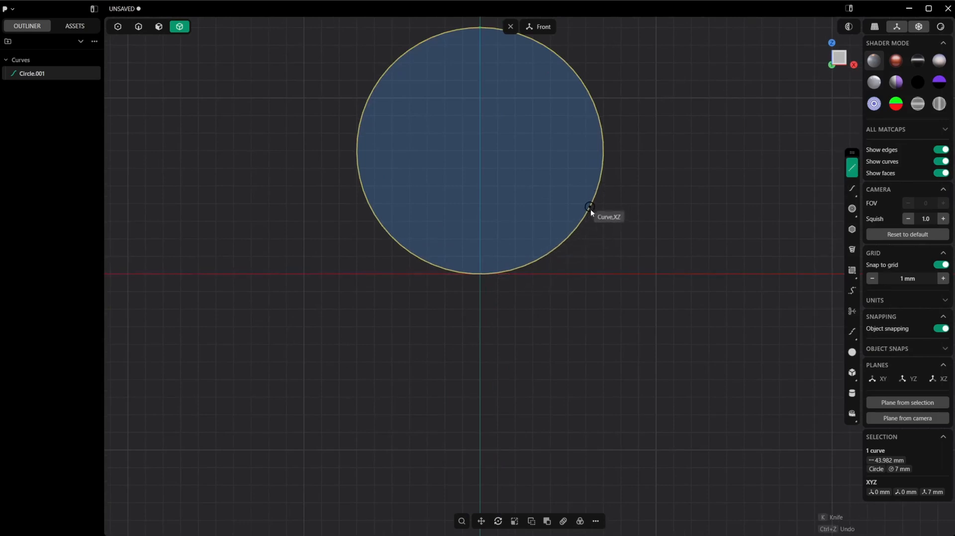
click(581, 222)
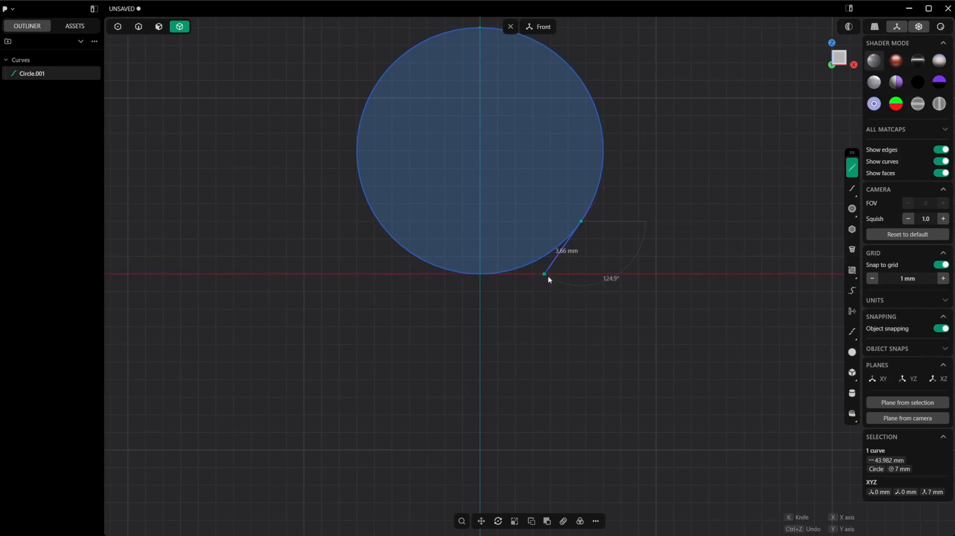
click(547, 276)
Mirror the slanted line across the circle's vertical centre axis.
key(alt+x)
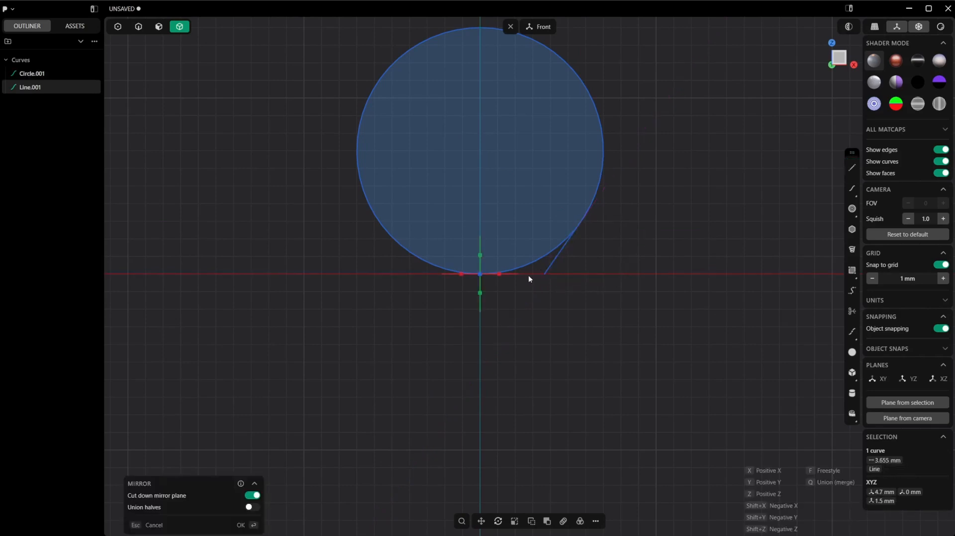
click(501, 276)
key(Return)
Draw a horizontal line along the X axis joining the lower ends of the two slanted lines.
scroll(772, 216, up, 1)
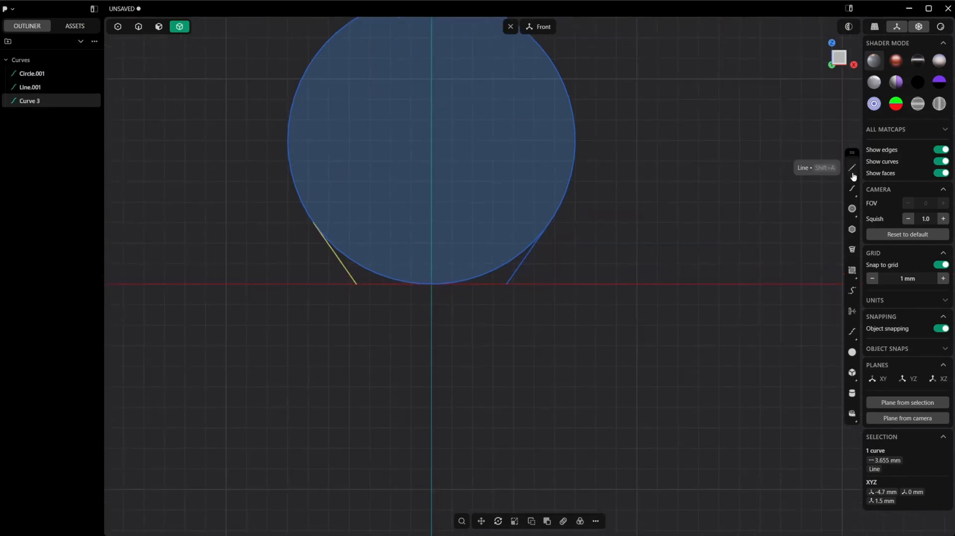
click(852, 167)
click(507, 284)
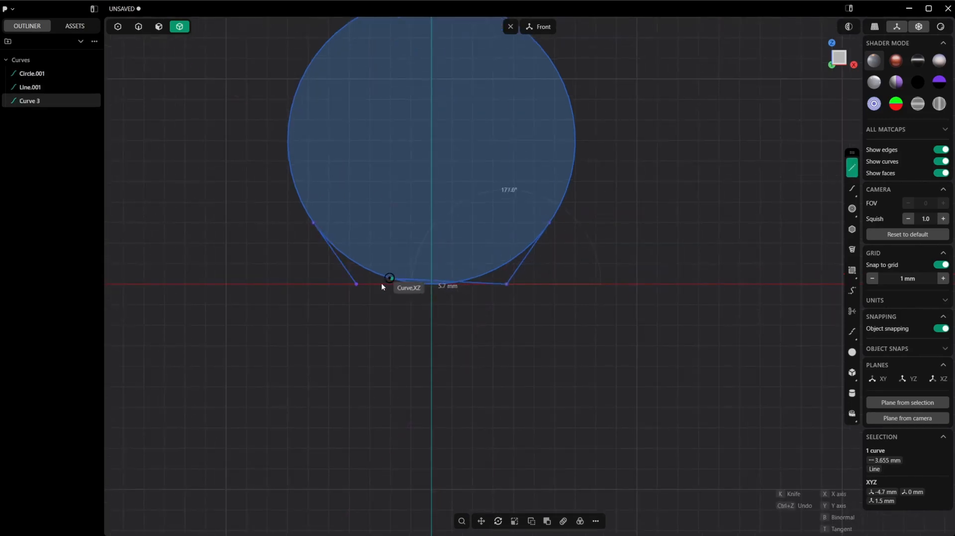
click(355, 285)
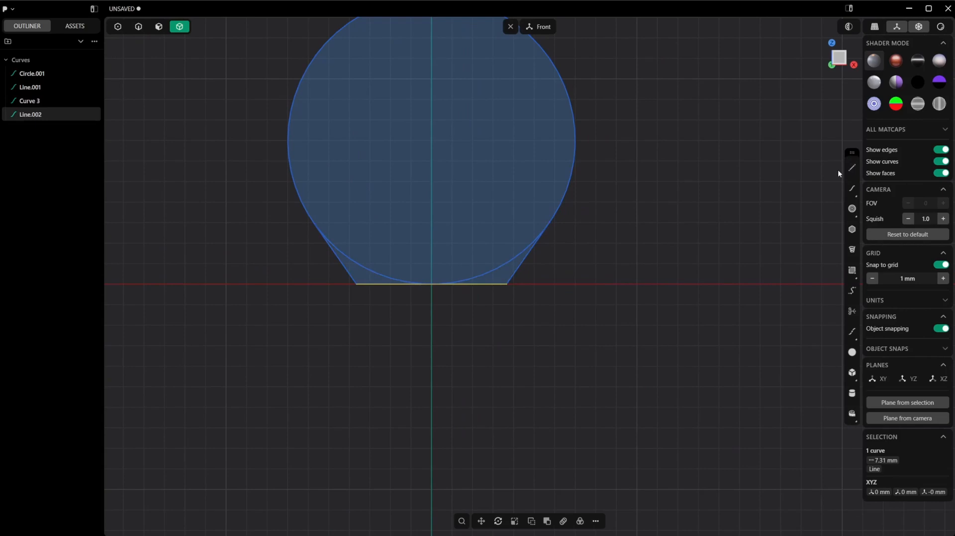
Extrude the circle region together with the two small corner regions beneath it by 16 mm.
scroll(721, 214, down, 3)
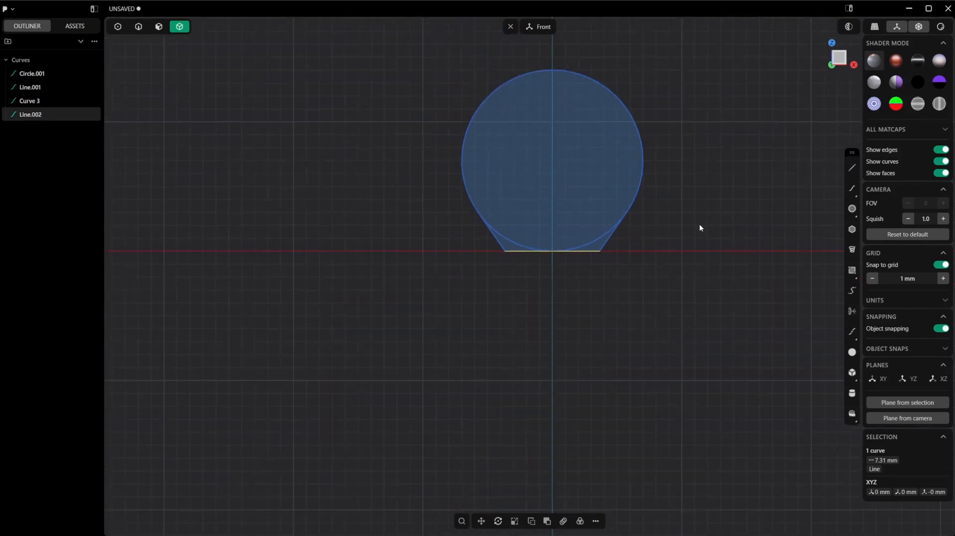
key(2)
click(616, 211)
key(3)
click(615, 210)
key(e)
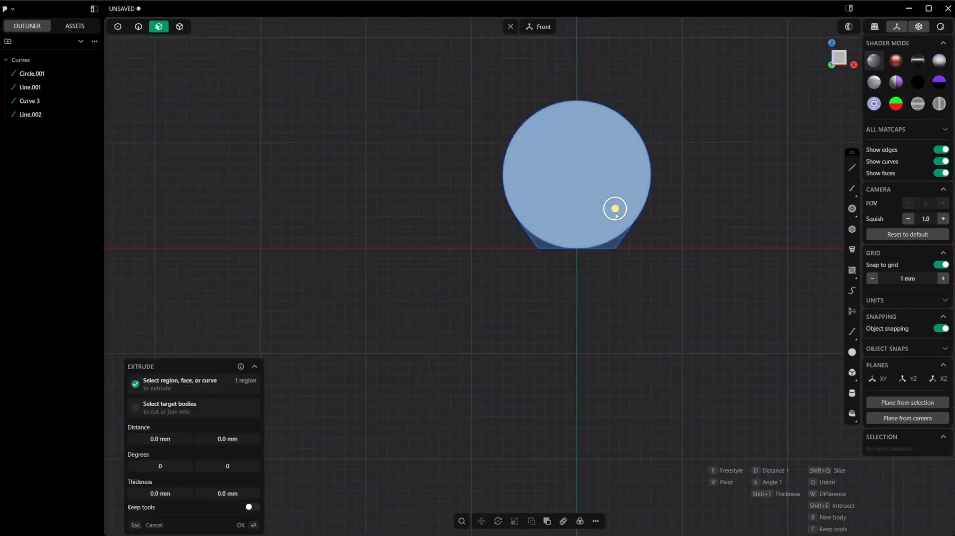
click(615, 244)
click(539, 247)
middle_drag(539, 247, 547, 277)
drag(508, 270, 596, 244)
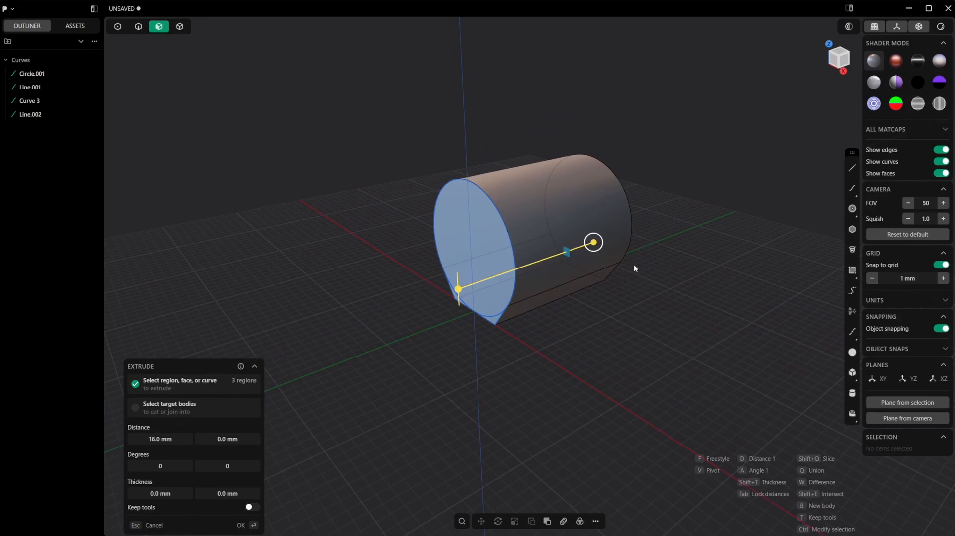
key(Return)
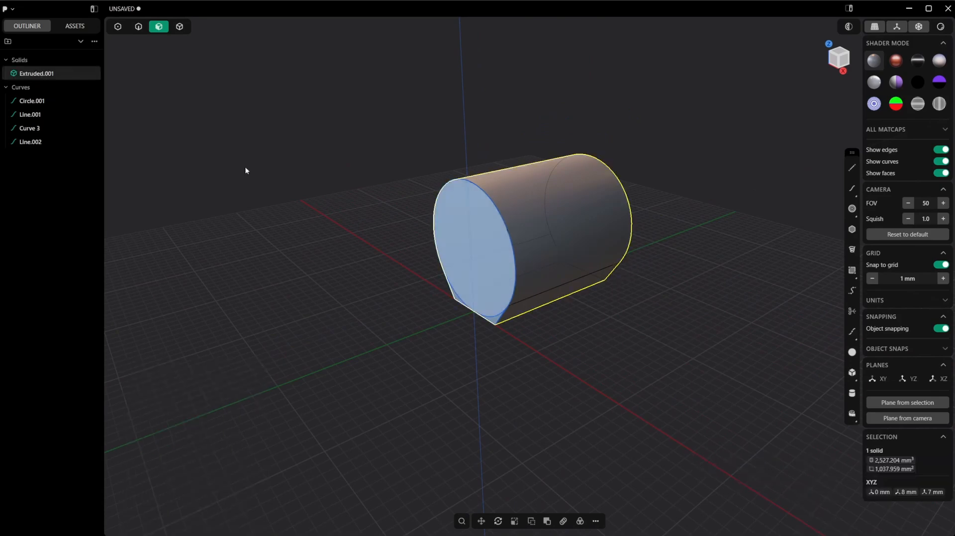
Hide the circle and the three line curves, as well as the extruded solid.
click(67, 101)
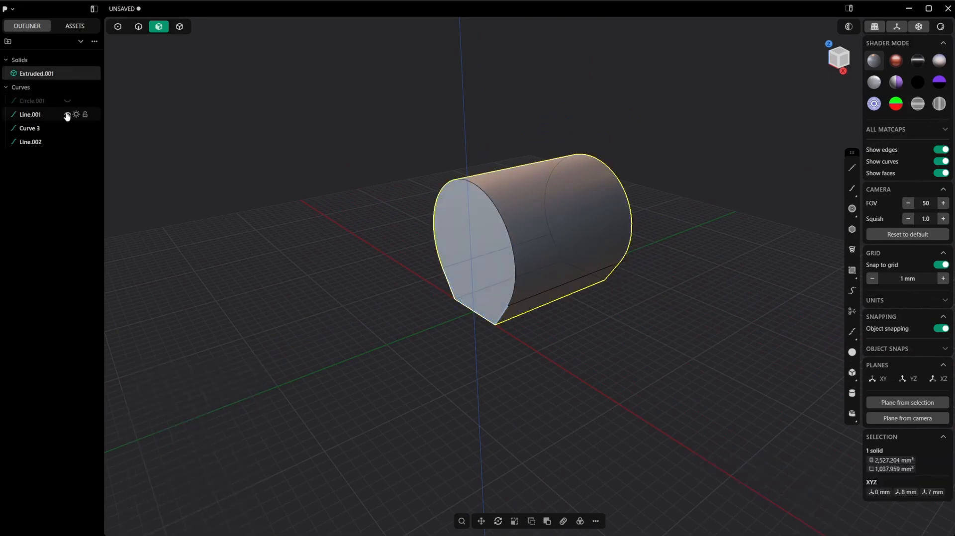
click(67, 114)
click(68, 128)
click(67, 142)
middle_drag(781, 362, 597, 312)
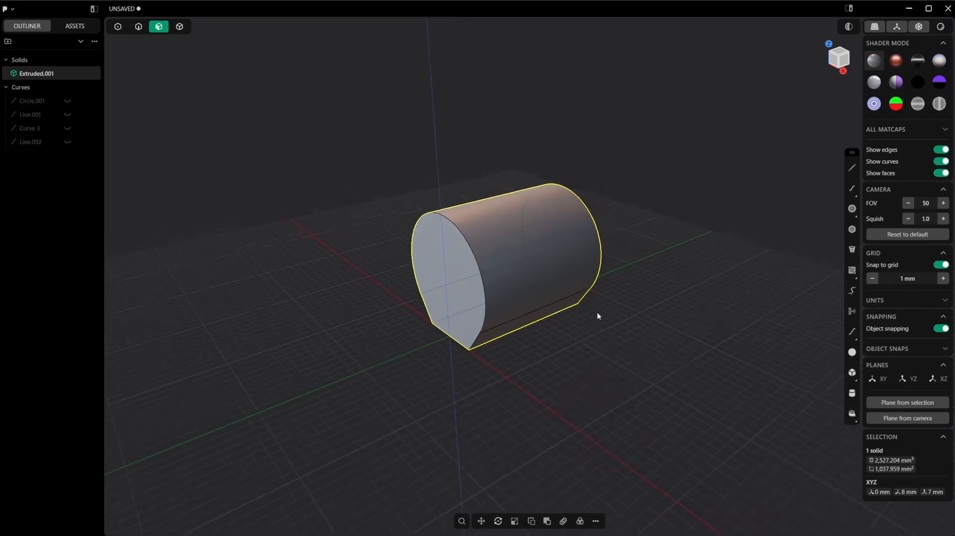
middle_drag(510, 330, 559, 362)
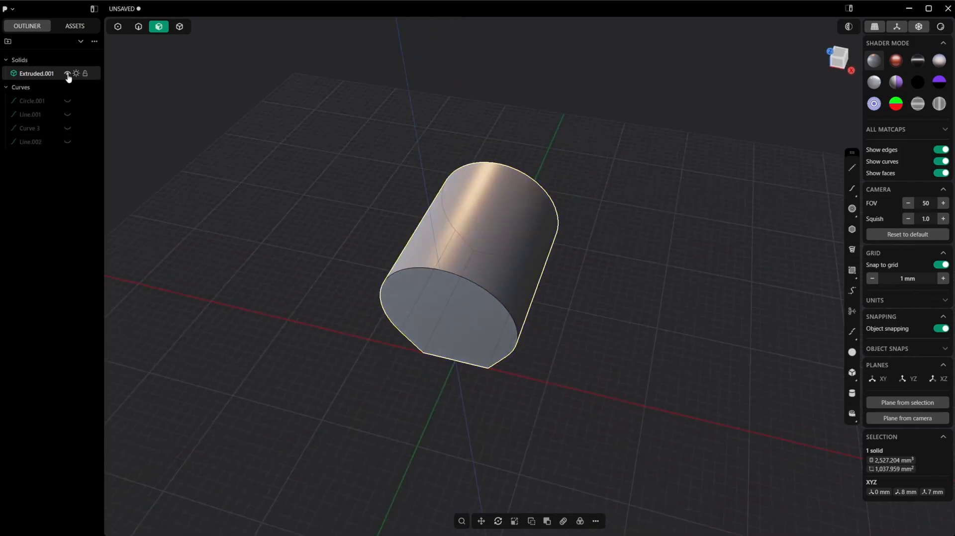
click(68, 74)
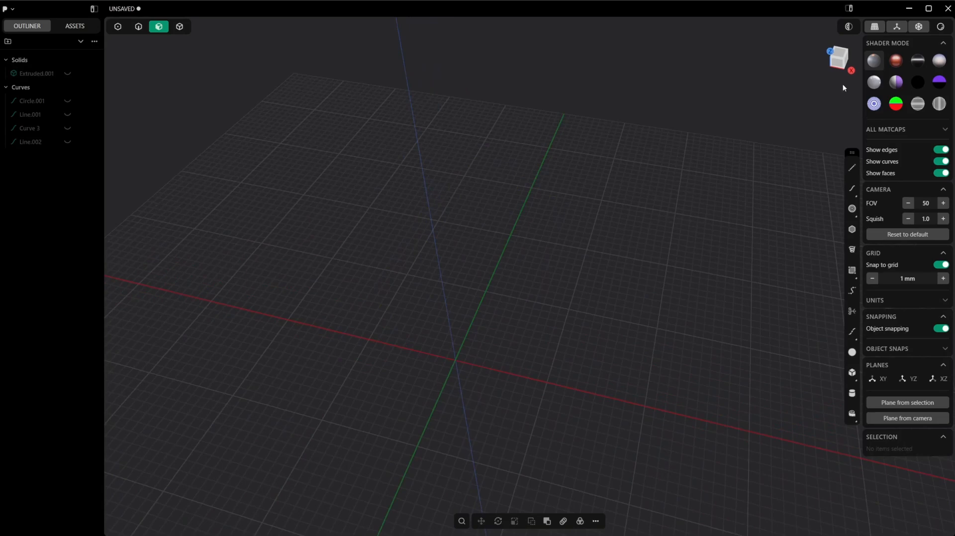
In the top view, draw a corner rectangle about 30 by 16 mm starting at the origin.
click(840, 56)
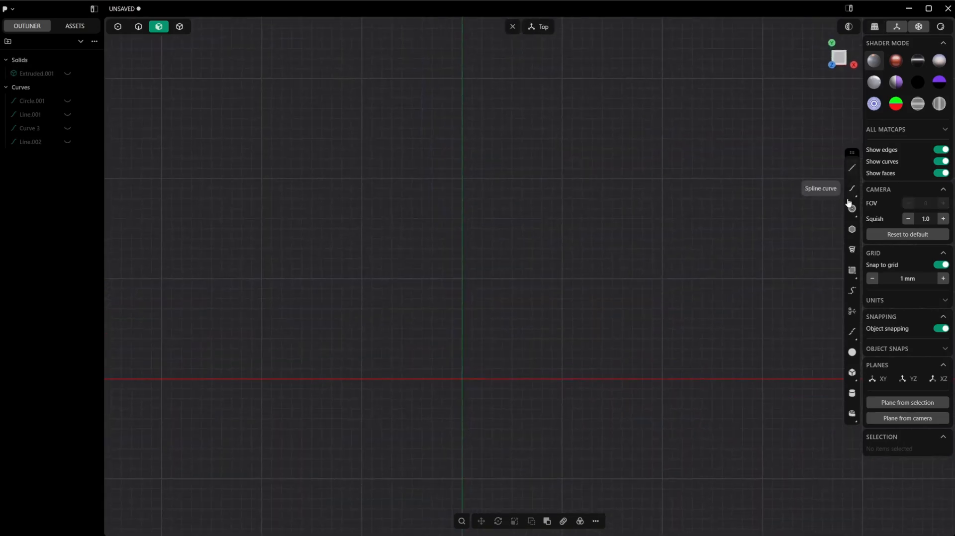
click(852, 270)
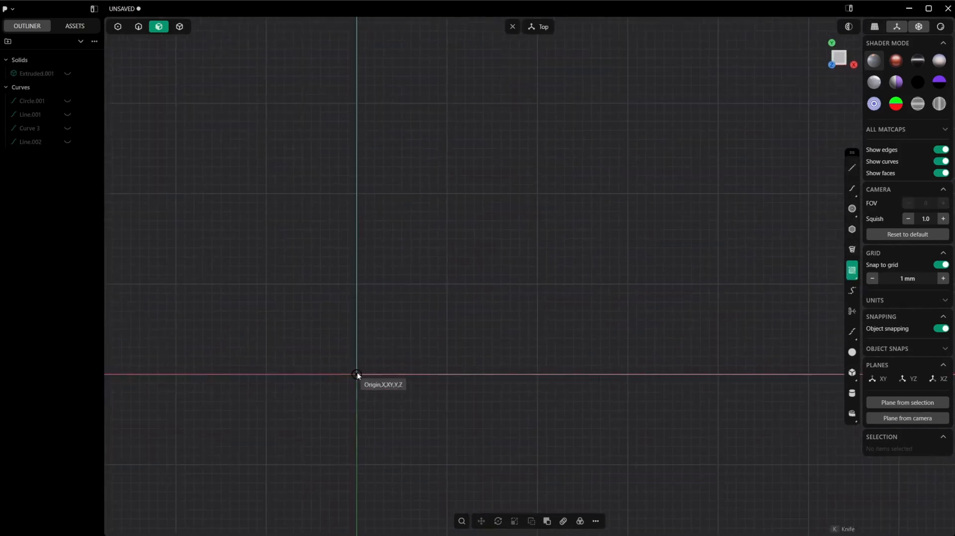
click(356, 374)
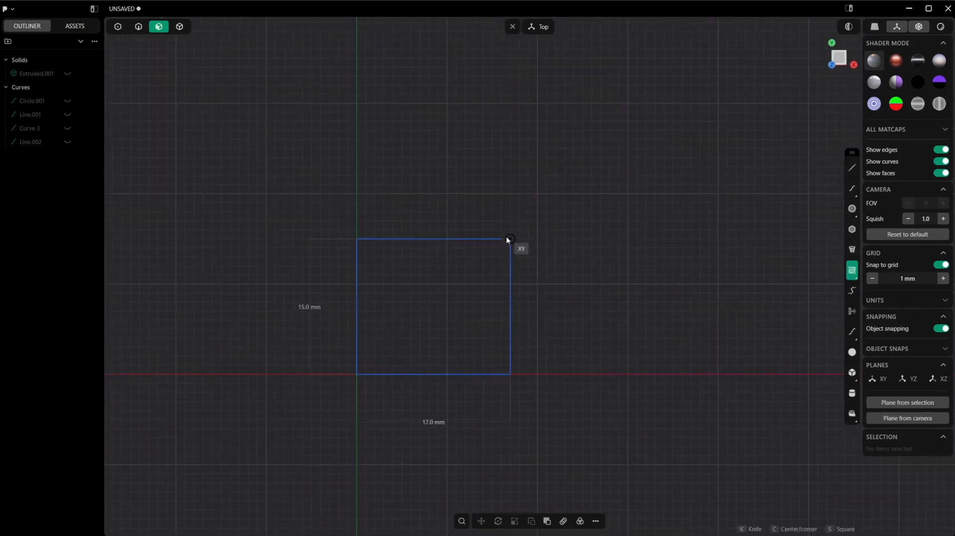
click(619, 229)
middle_drag(605, 247, 535, 251)
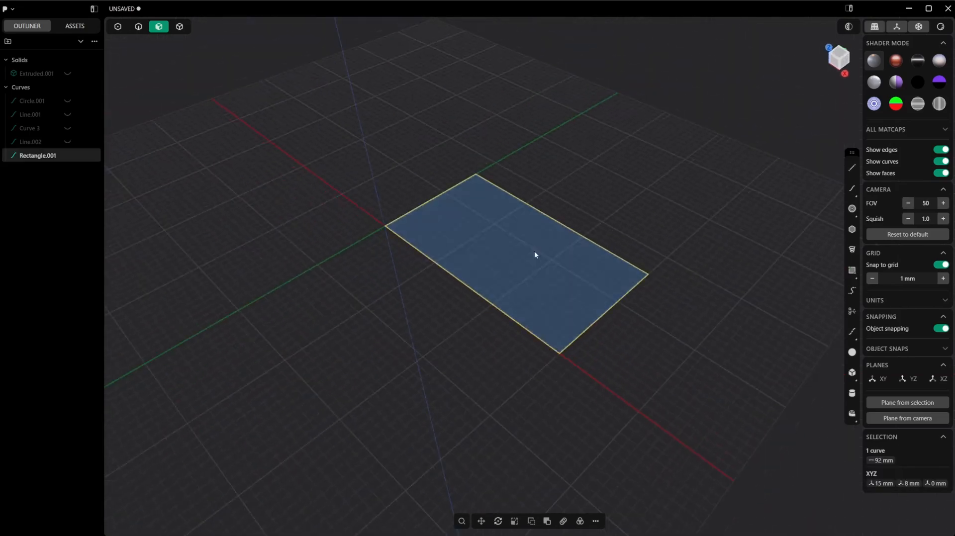
Extrude the rectangle upward 4 mm, showing the hidden rounded solid again as a reference.
key(e)
click(75, 73)
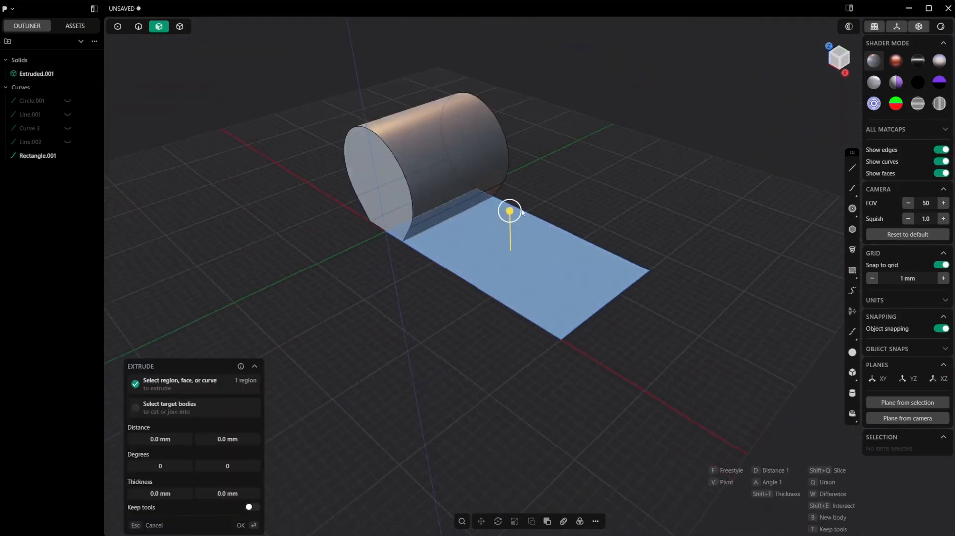
drag(533, 213, 533, 186)
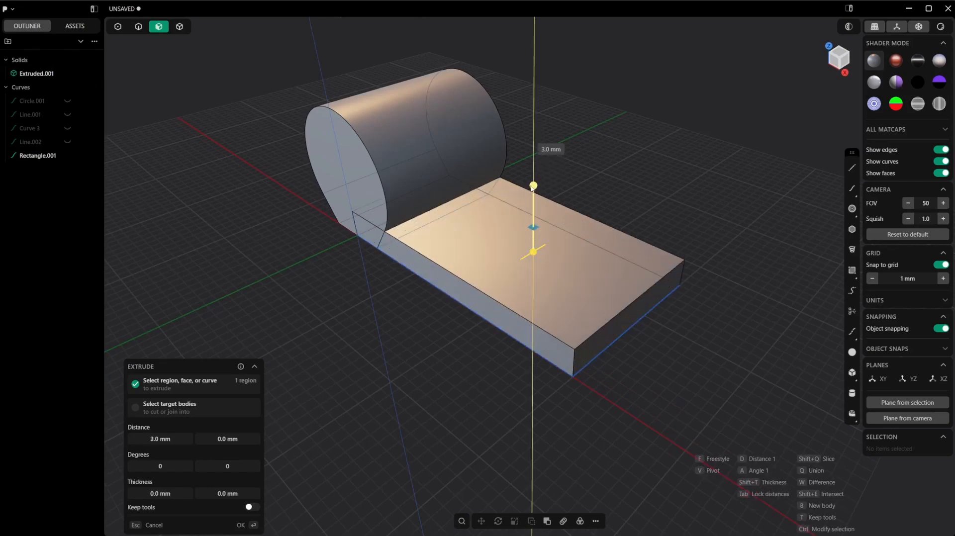
middle_drag(532, 188, 515, 230)
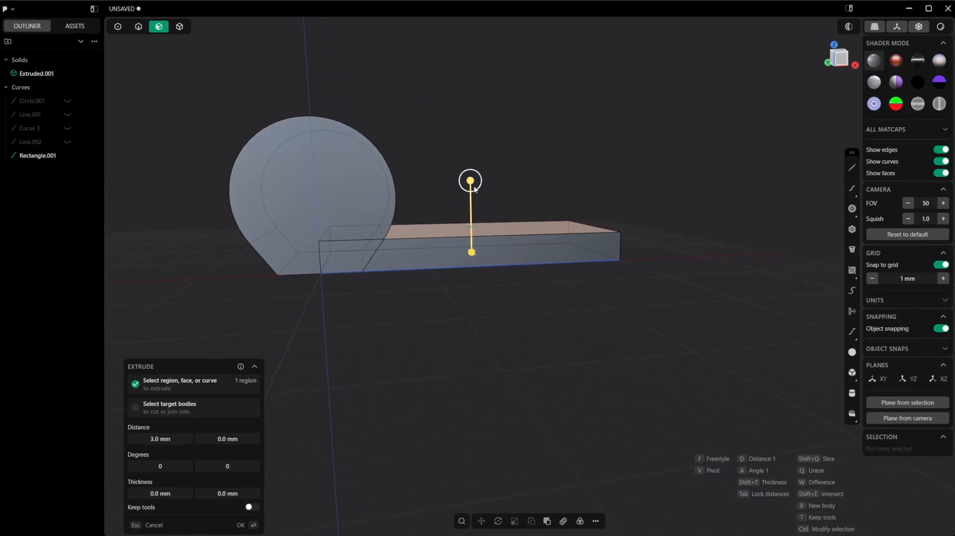
drag(470, 181, 471, 171)
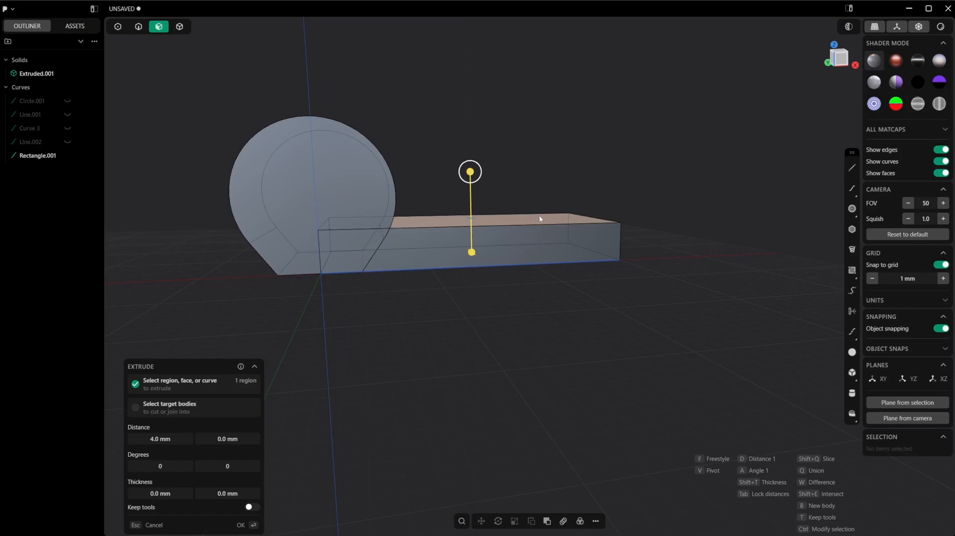
key(Return)
Subtract the rounded solid from the flat slab with a Boolean difference, keeping the tool body.
middle_drag(536, 215, 539, 286)
scroll(539, 285, up, 2)
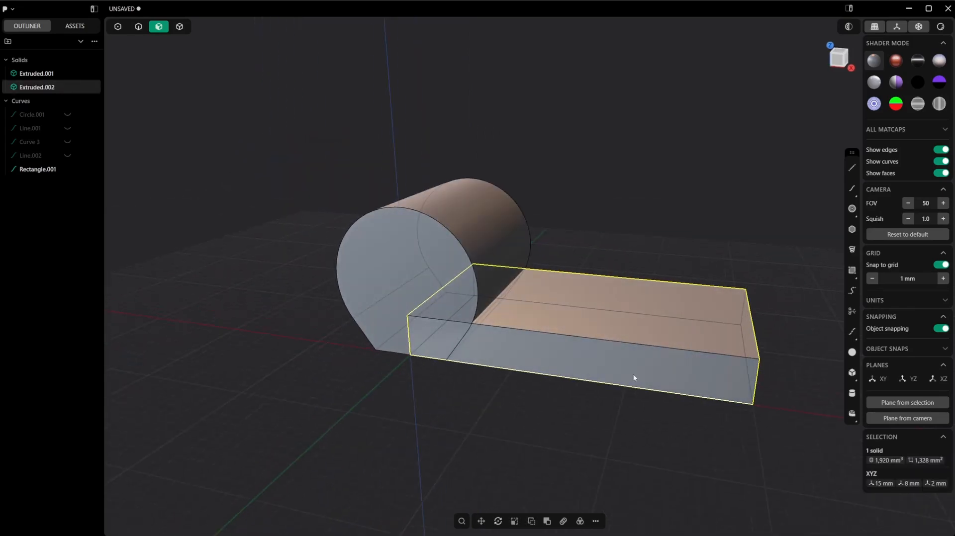
key(shift+b)
click(474, 248)
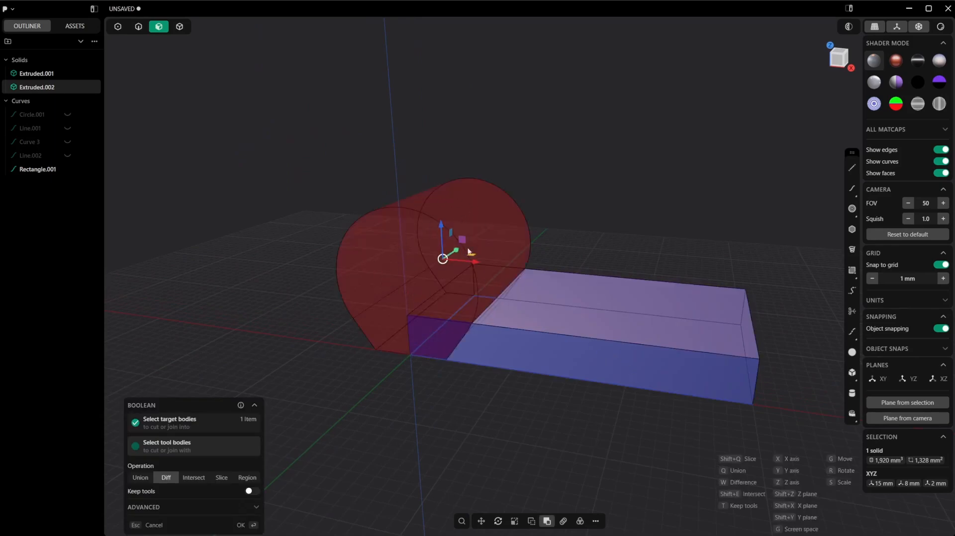
key(t)
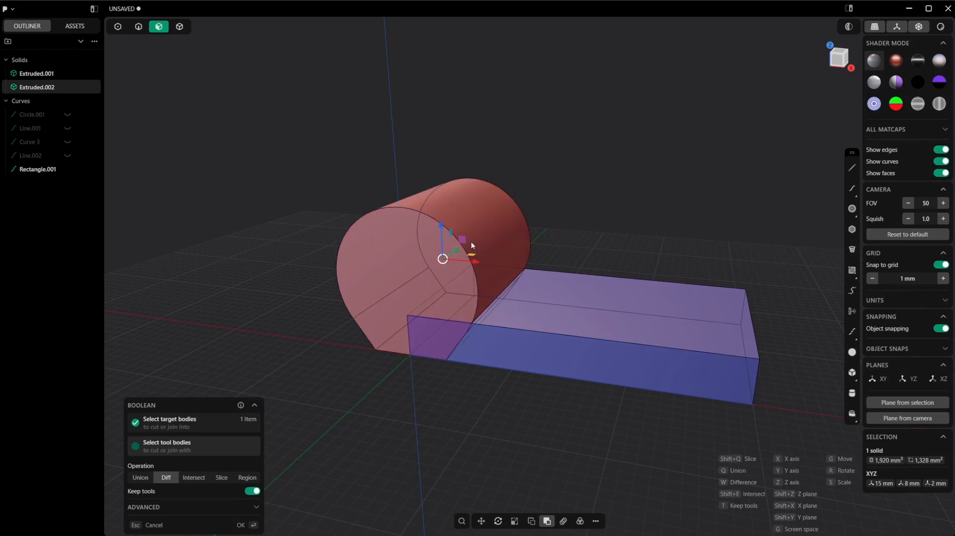
key(Return)
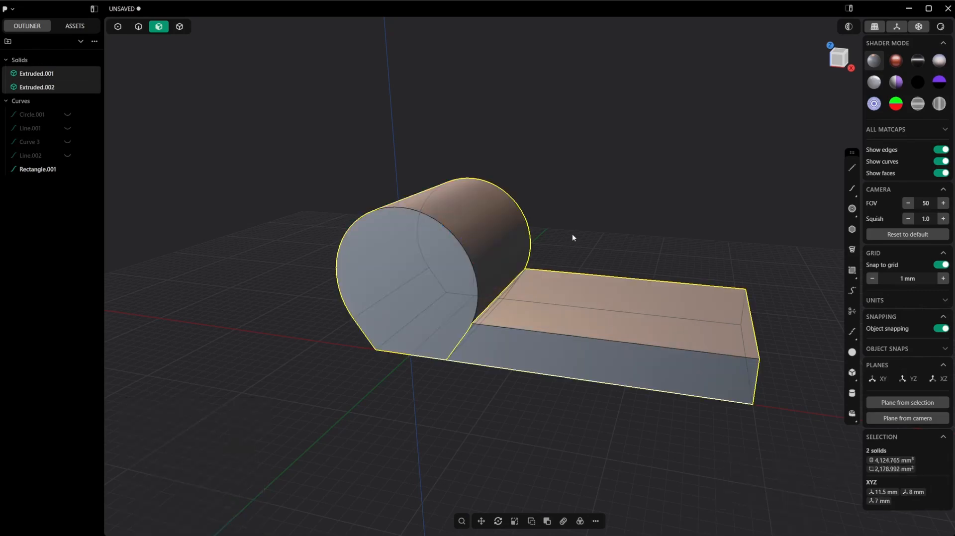
Mirror the barrel and the slab along the X axis at the origin, with Cut down mirror plane turned off.
middle_drag(466, 320, 524, 247)
key(4)
middle_drag(468, 275, 580, 279)
key(alt+x)
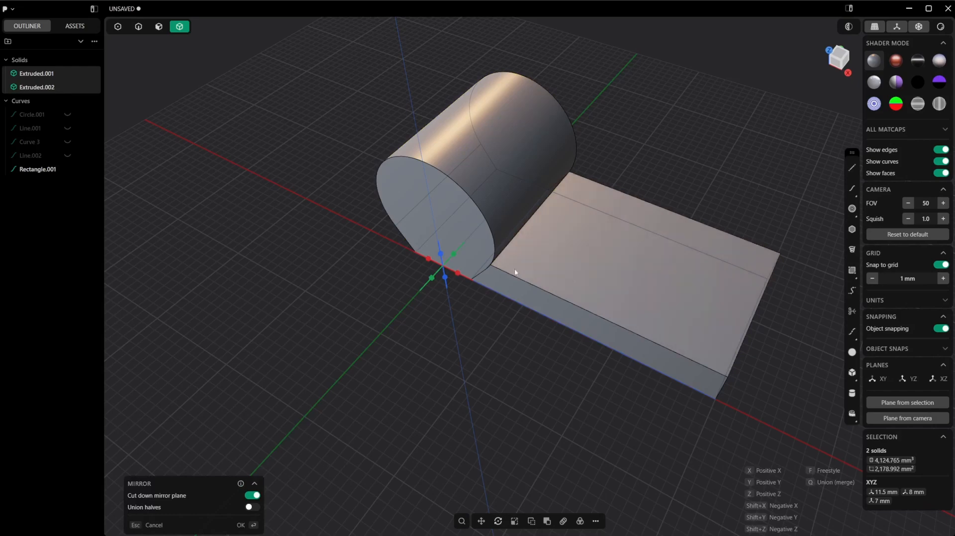
click(457, 274)
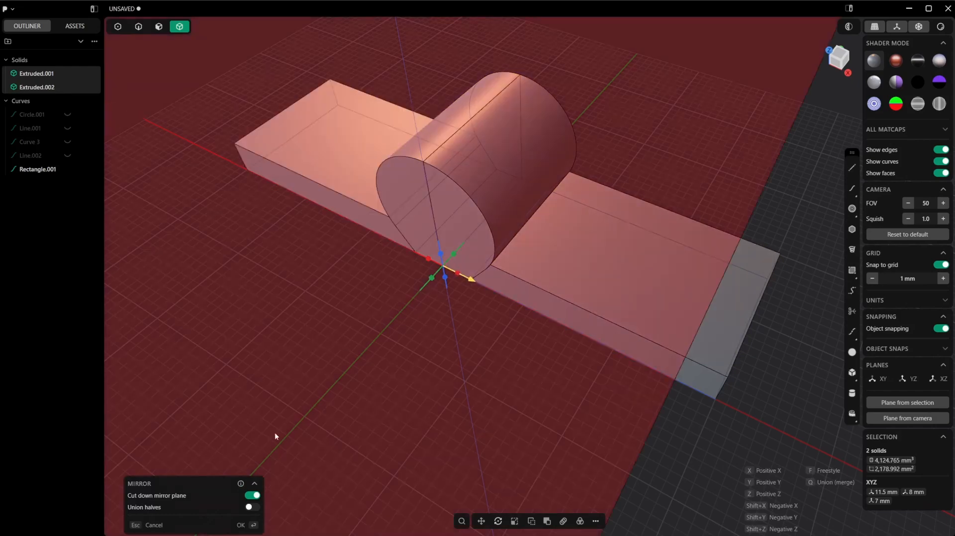
click(255, 496)
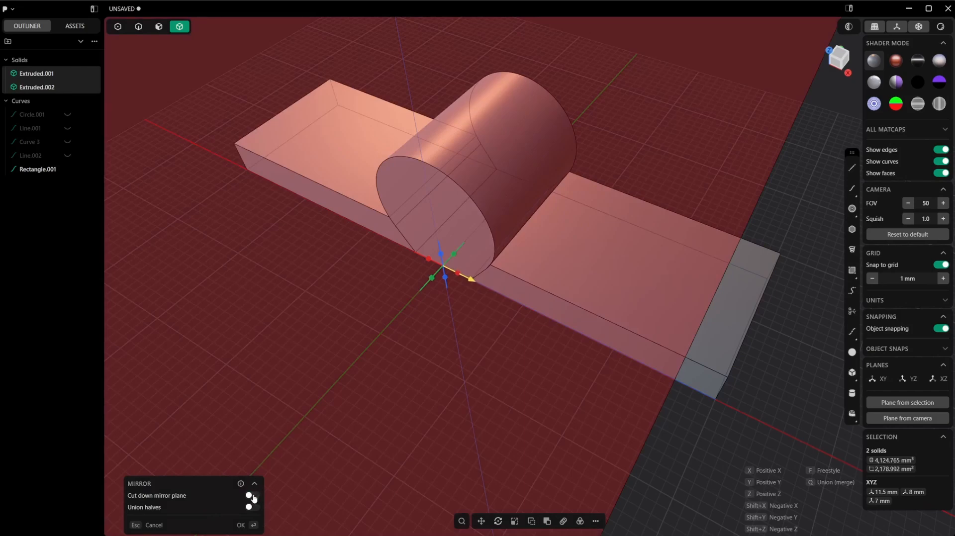
click(241, 525)
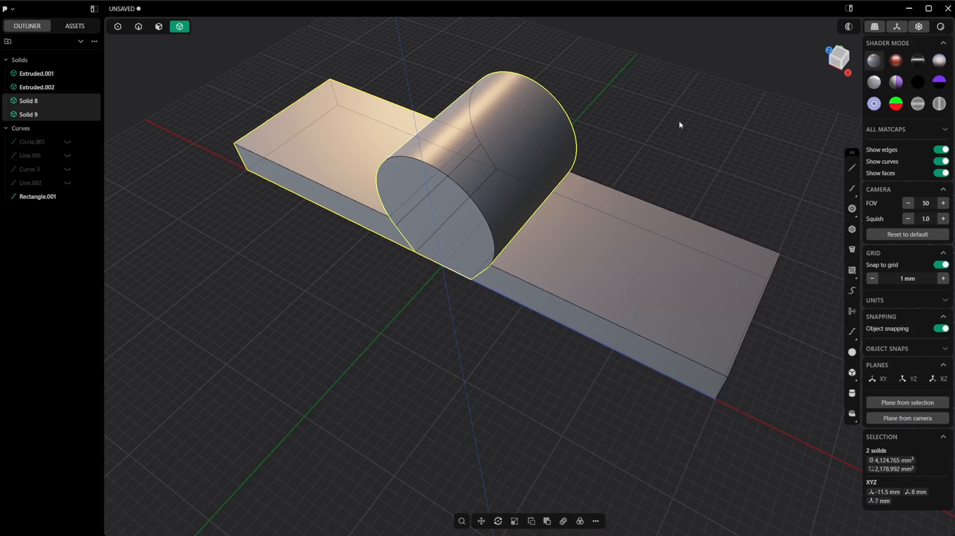
Move the mirrored barrel and slab -16 mm along the Y axis.
key(g)
drag(441, 148, 348, 238)
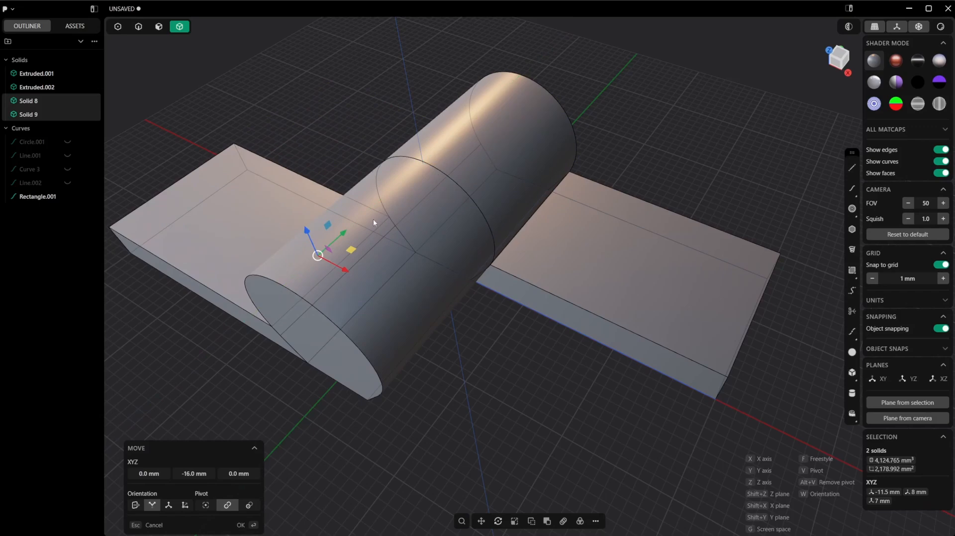
key(Return)
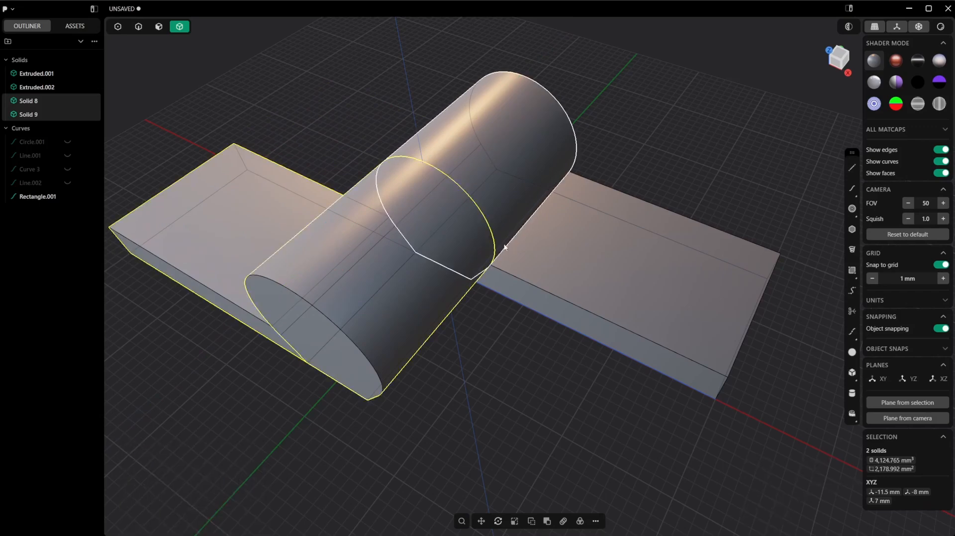
Isolate the original barrel and, in the front view, draw a 10 mm diameter circle concentric with its round end face.
middle_drag(373, 223, 563, 319)
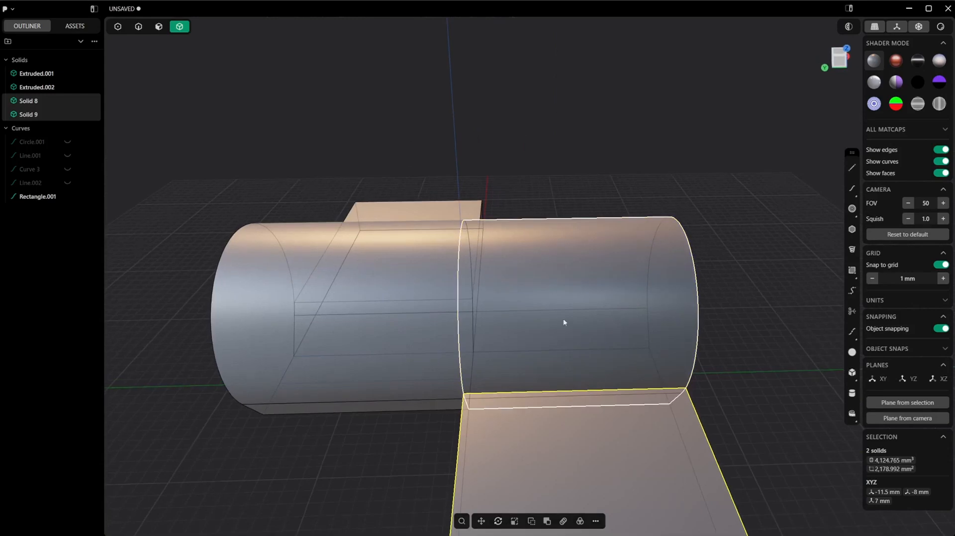
click(427, 315)
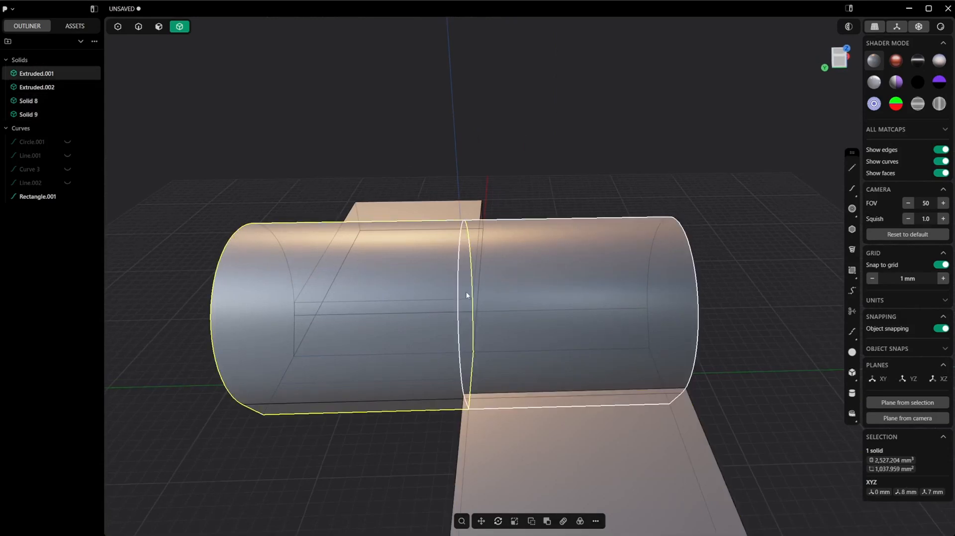
key(slash)
middle_drag(486, 303, 601, 271)
click(852, 209)
click(838, 63)
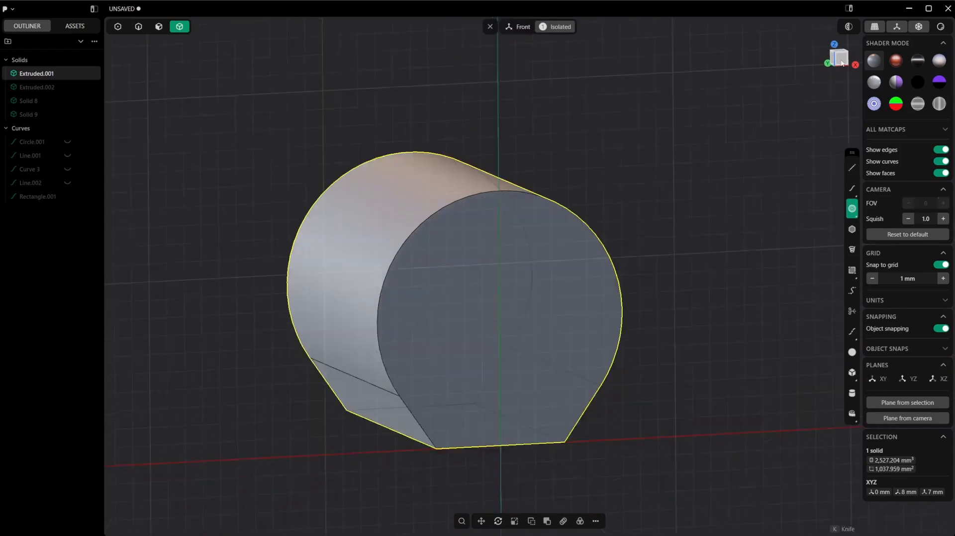
click(526, 331)
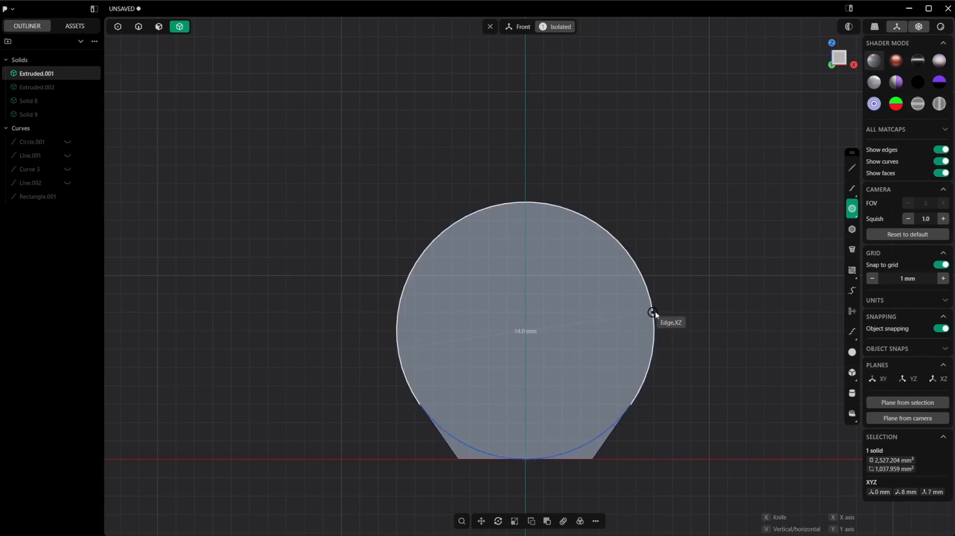
key(Tab)
text(1)
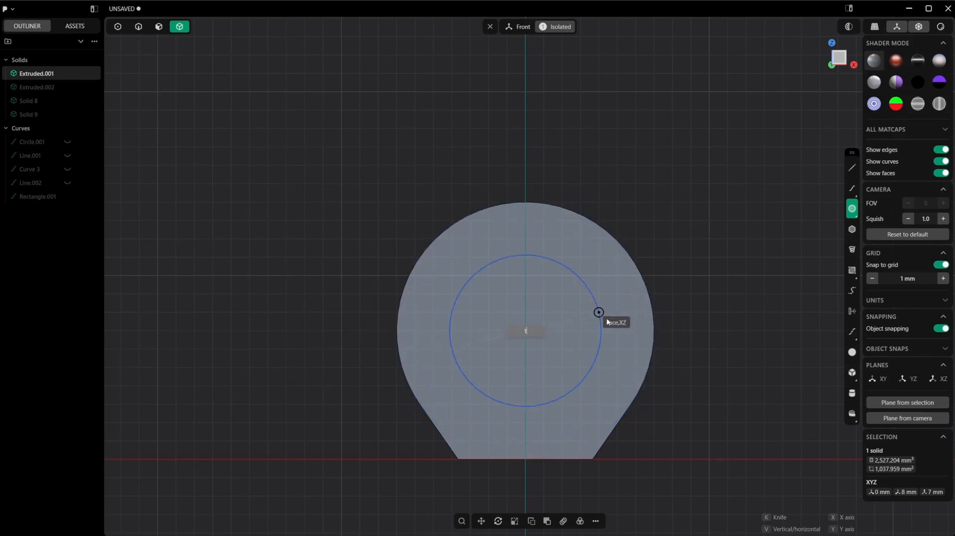
text(0)
key(Return)
Extrude the circle region about 3 mm outward from the barrel's end face as a separate solid.
middle_drag(607, 299, 646, 324)
key(3)
click(577, 324)
key(e)
middle_drag(538, 318, 570, 316)
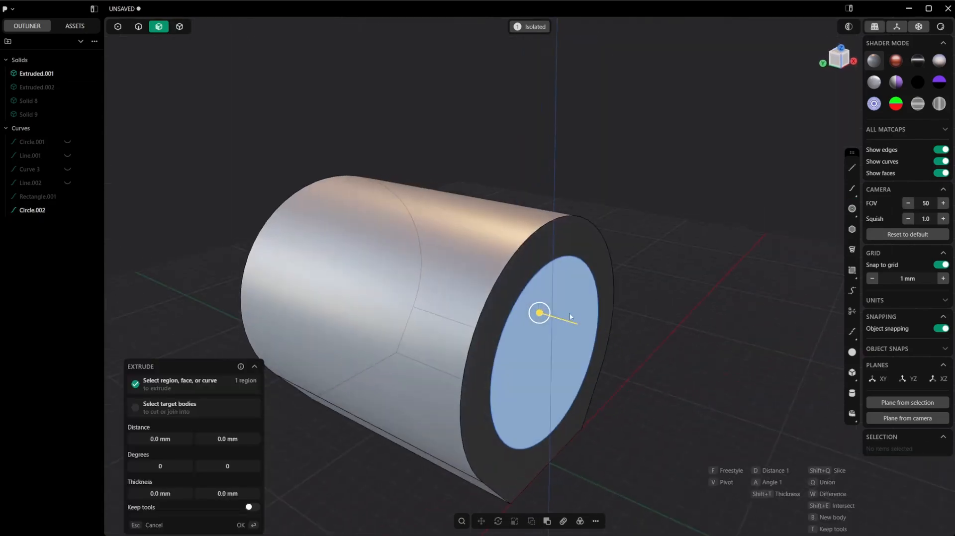
click(594, 309)
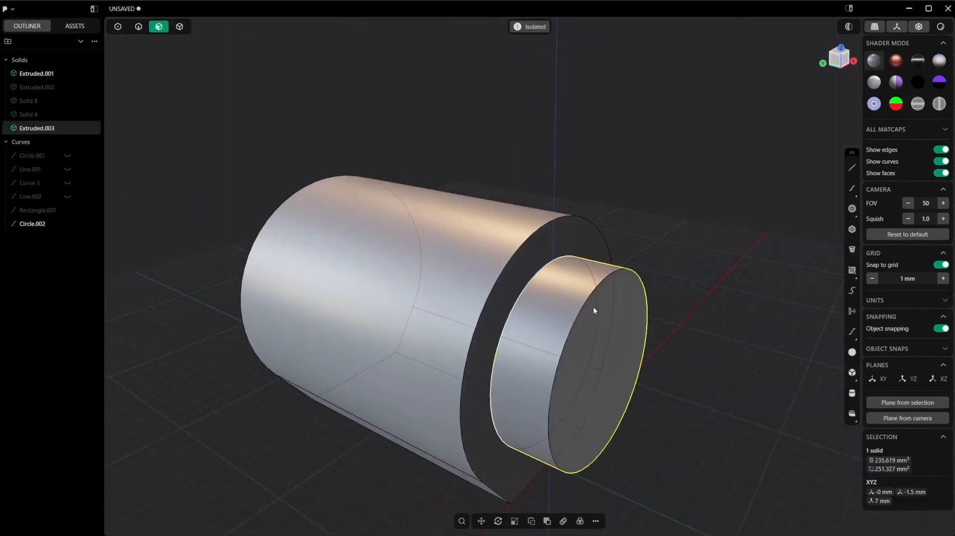
Chamfer the extruded disc's outer edge by 3 mm to form a cone, and delete the circle curve.
key(2)
click(588, 299)
key(b)
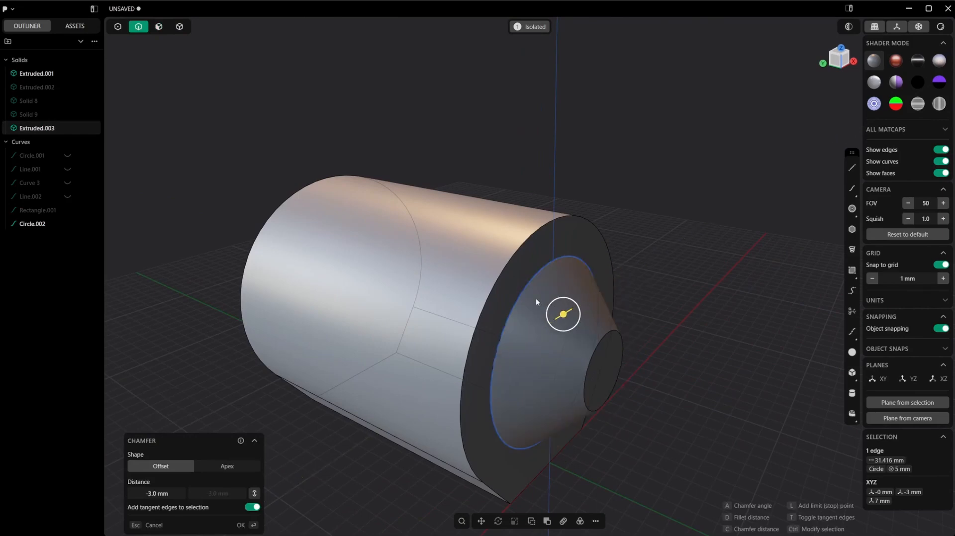
click(536, 297)
click(51, 225)
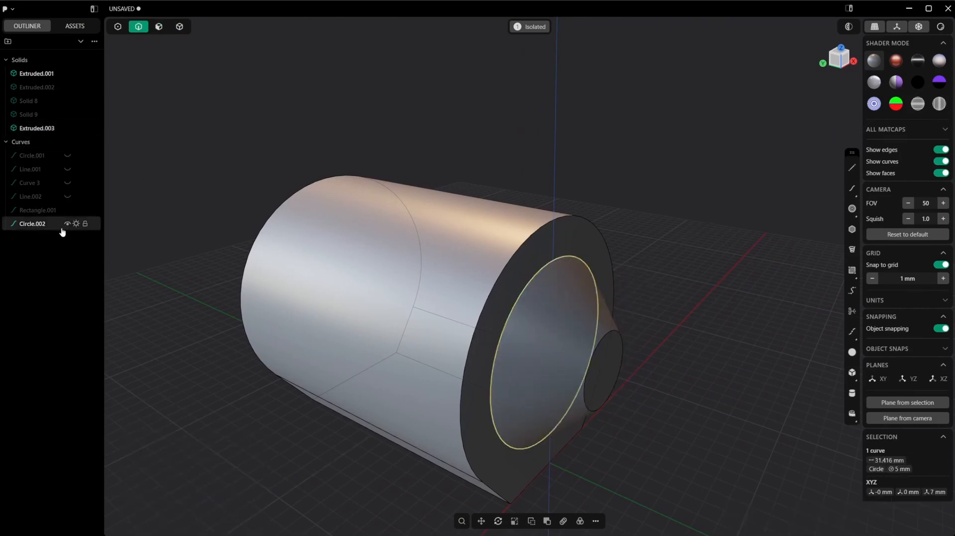
key(x)
scroll(617, 237, down, 3)
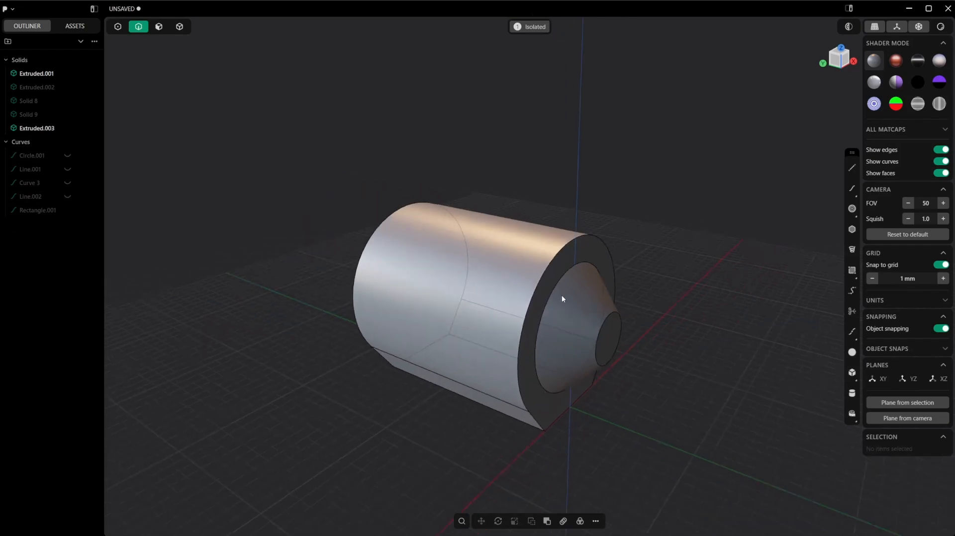
Join the cone to the isolated barrel with a Boolean union.
key(4)
drag(672, 239, 543, 340)
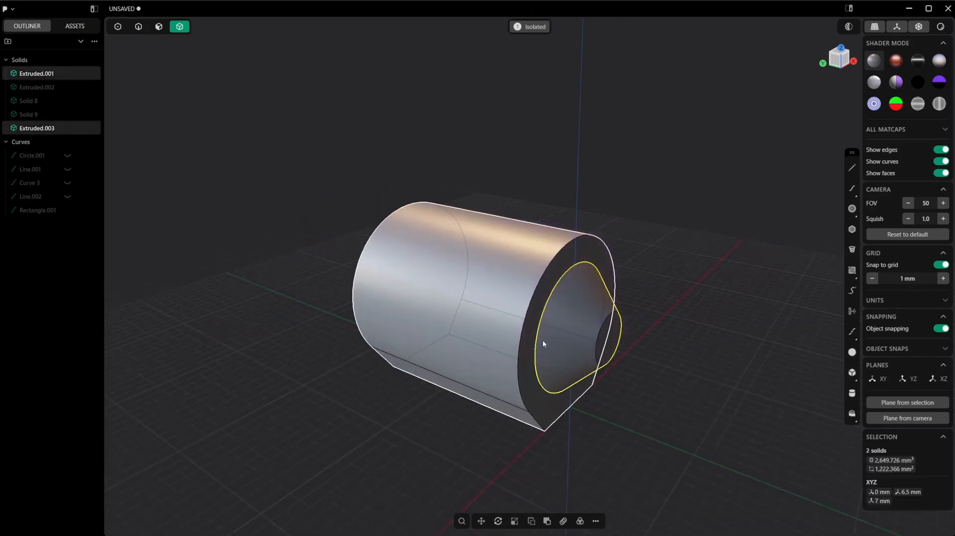
key(q)
key(Return)
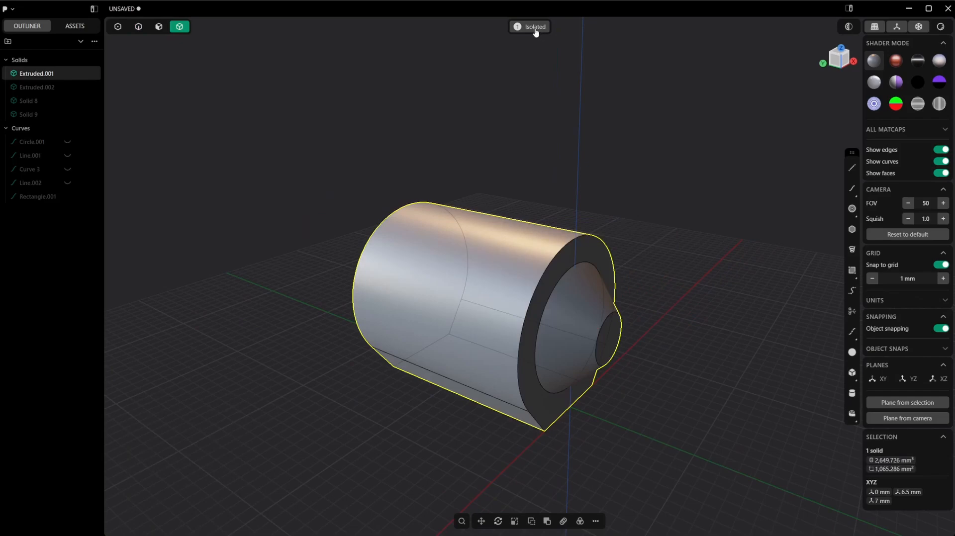
Leave isolation and subtract the coned barrel from the mirrored barrel with a Boolean difference, keeping the tool body.
click(537, 30)
click(709, 281)
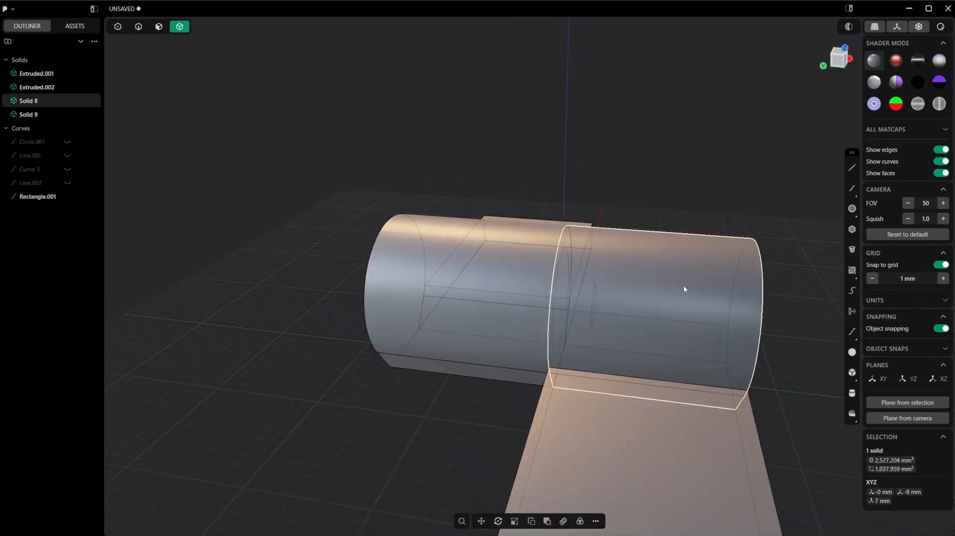
middle_drag(685, 288, 470, 288)
key(q)
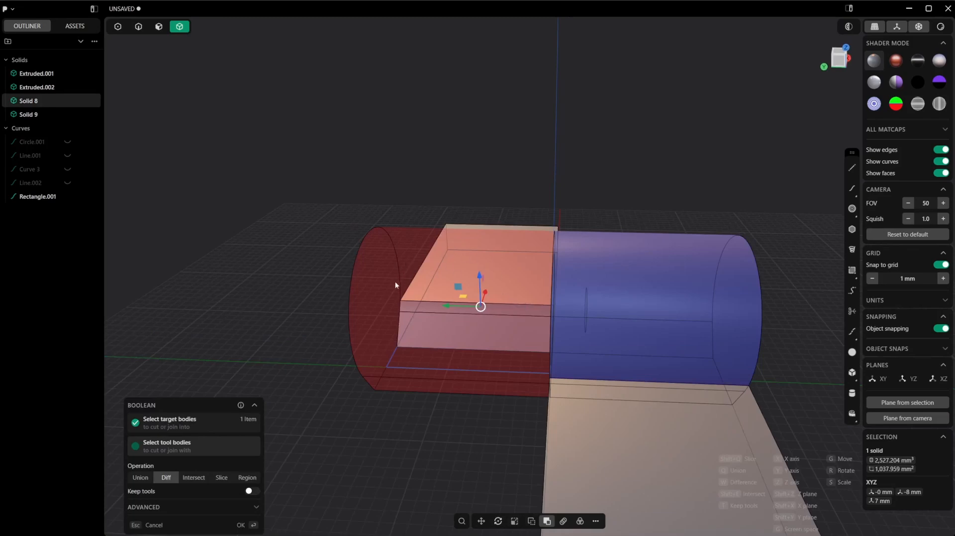
key(q)
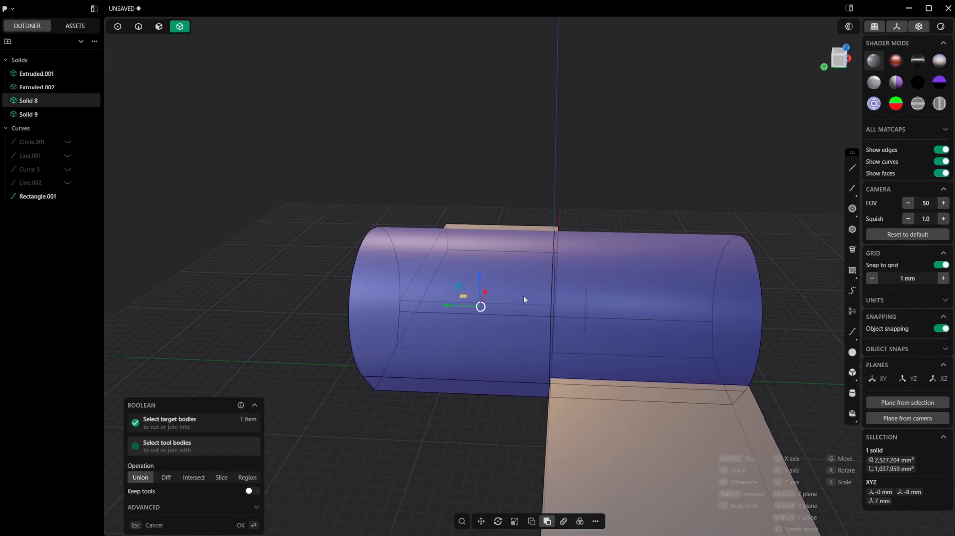
key(w)
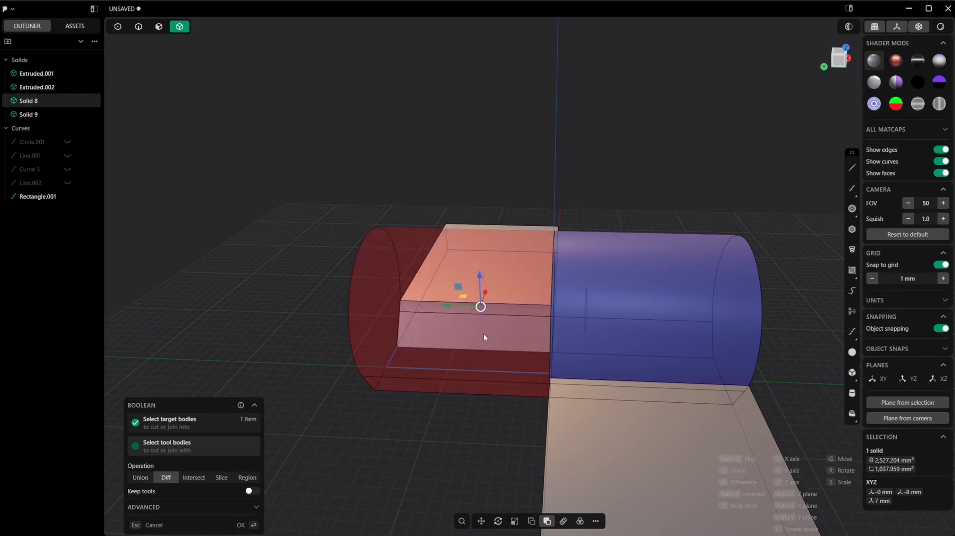
key(t)
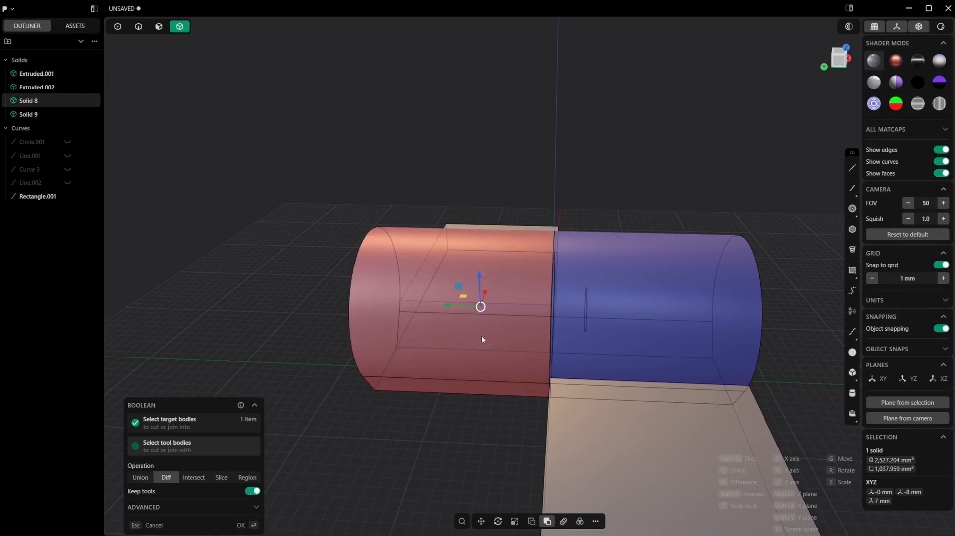
key(Return)
Isolate the mirrored barrel and push its recess's flat and conical faces about 0.2 mm into the body, with grid snapping off.
scroll(778, 273, down, 1)
click(662, 300)
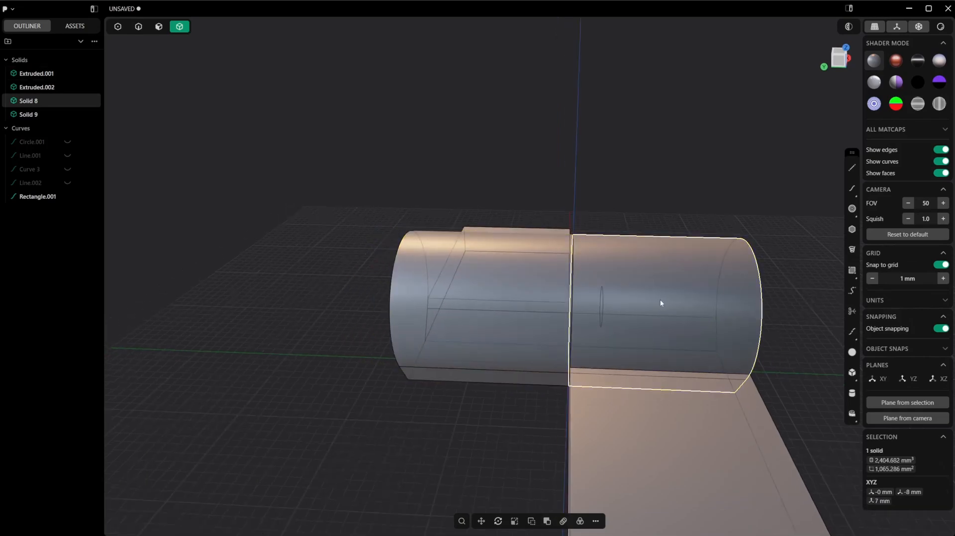
key(slash)
middle_drag(535, 298, 610, 304)
scroll(551, 327, up, 2)
key(3)
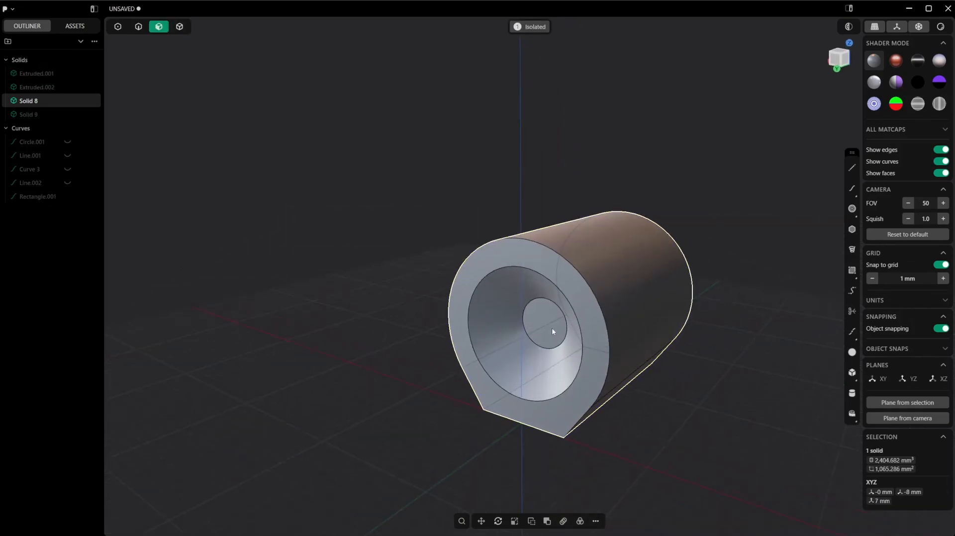
scroll(549, 331, up, 2)
click(550, 325)
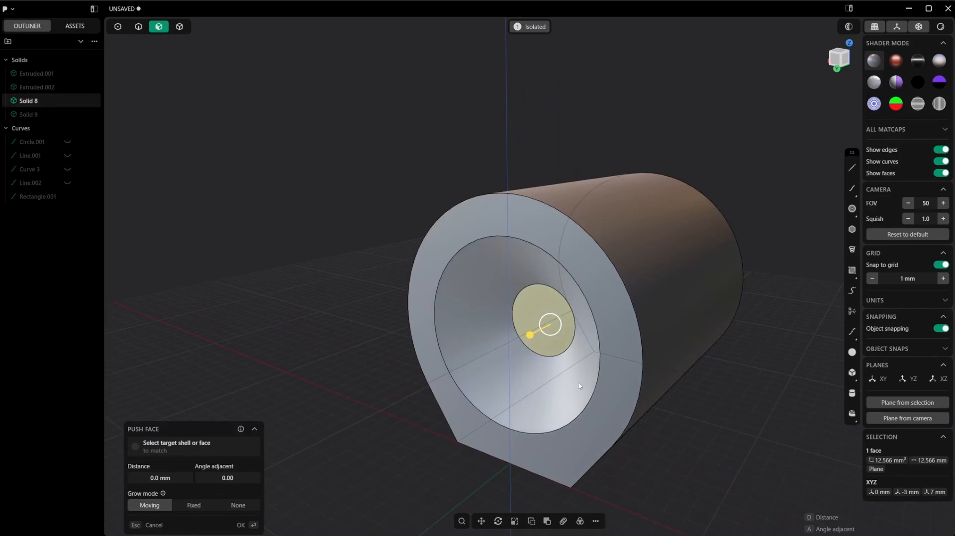
shift+click(573, 379)
middle_drag(572, 379, 538, 357)
drag(539, 360, 540, 361)
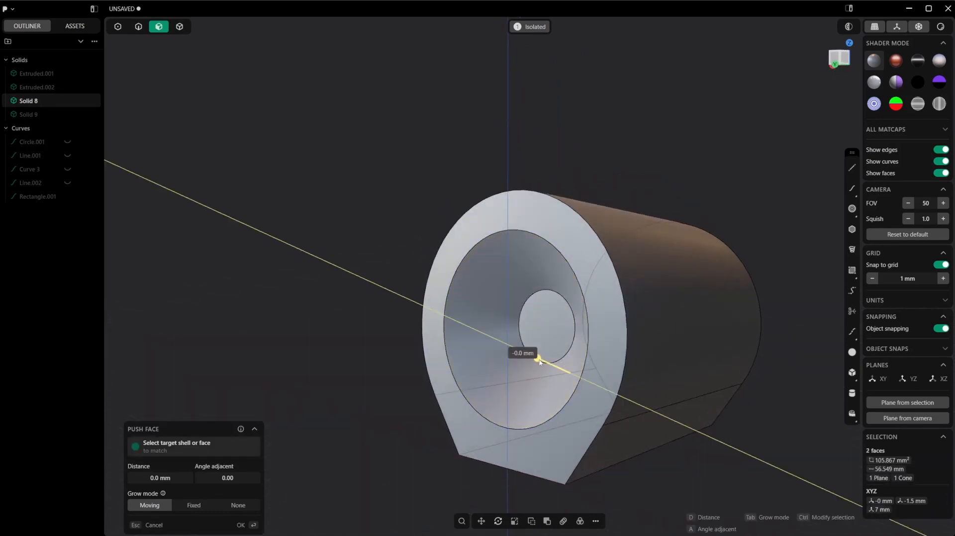
click(941, 265)
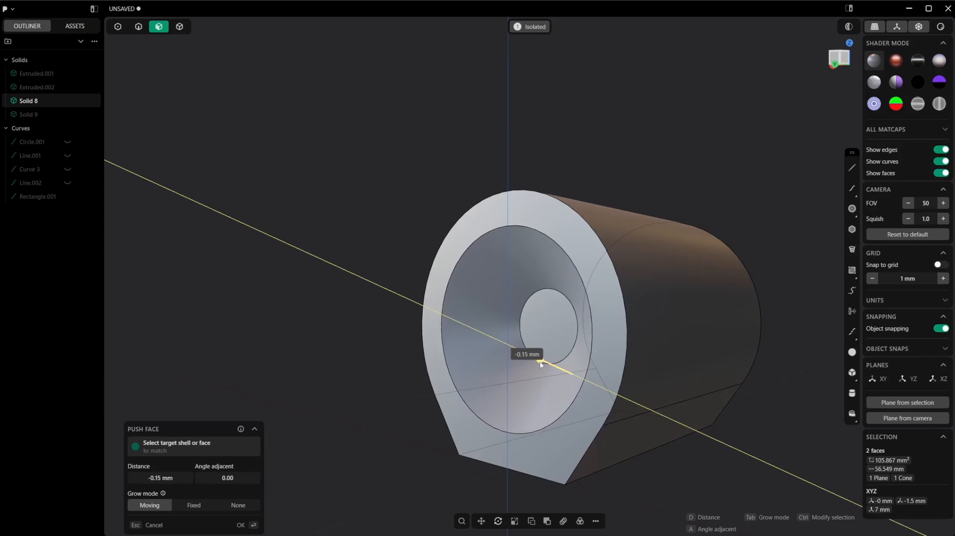
click(163, 476)
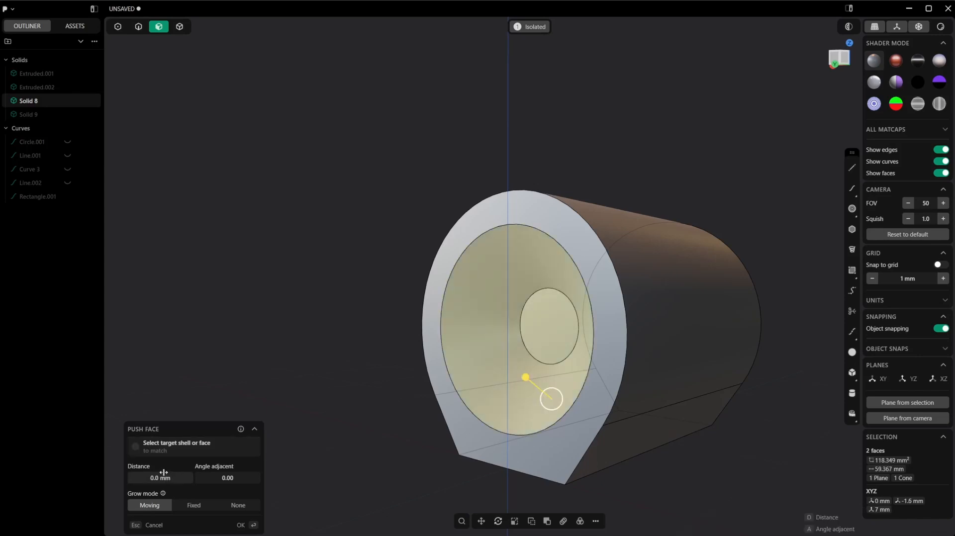
Show all solids again and examine the clearance where the two barrels meet.
click(532, 27)
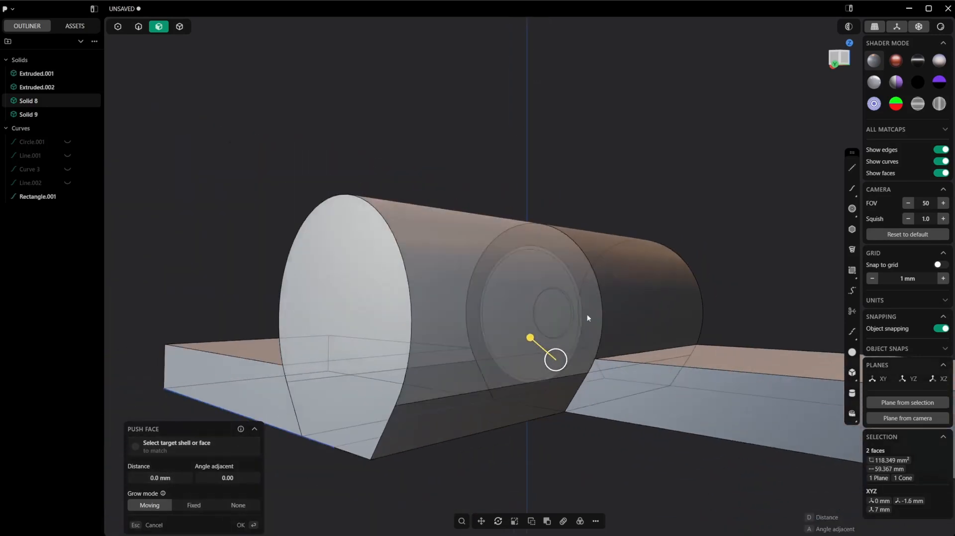
key(Escape)
middle_drag(637, 375, 496, 293)
scroll(496, 293, up, 3)
scroll(496, 294, up, 2)
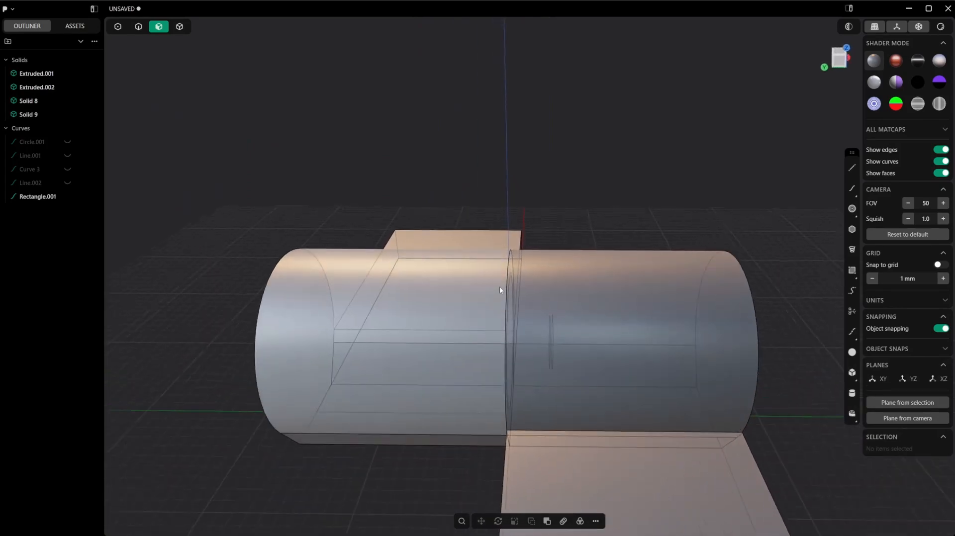
click(516, 298)
click(497, 323)
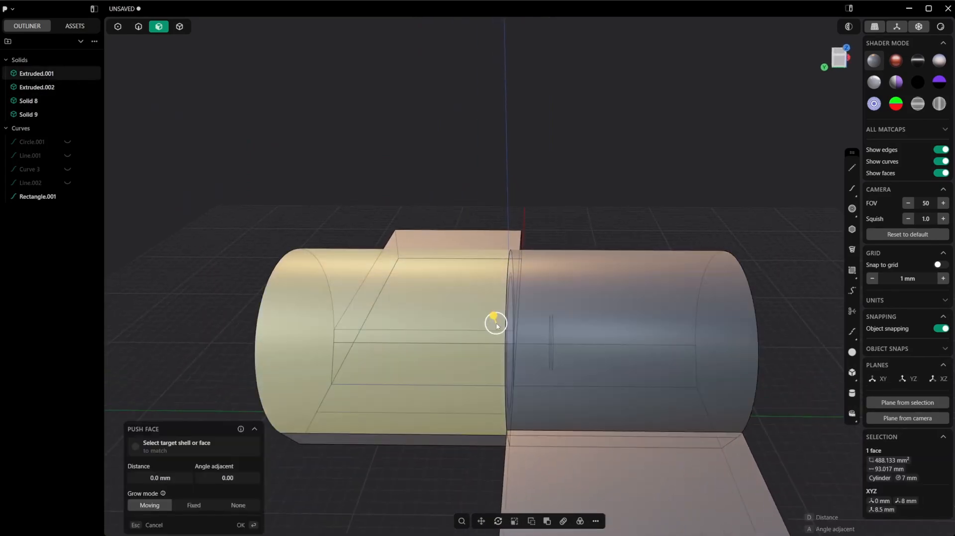
middle_drag(497, 324, 587, 331)
Isolate the recessed barrel and push its ring-shaped end face 0.2 mm into the body, with grid snapping on at 0.1 mm.
click(530, 330)
key(slash)
click(499, 325)
drag(471, 336, 472, 337)
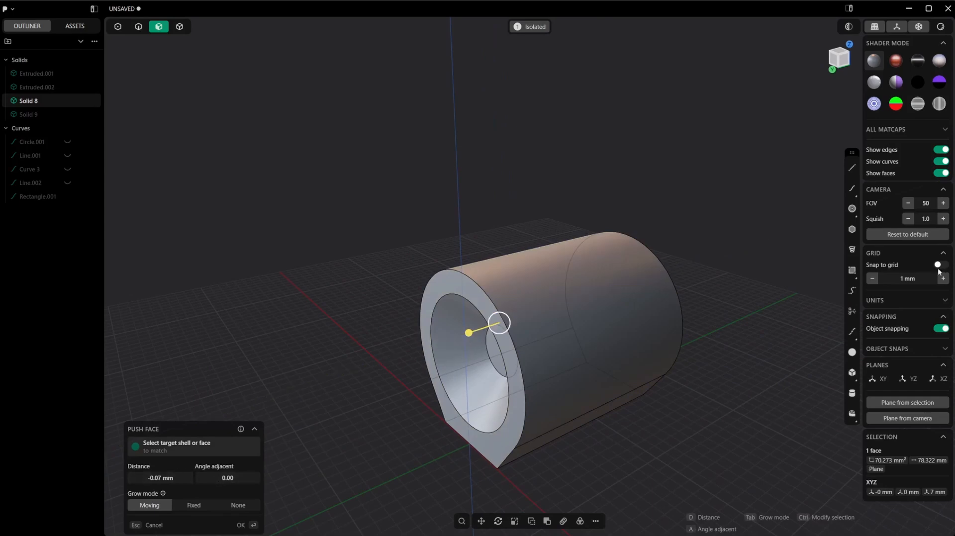
click(872, 279)
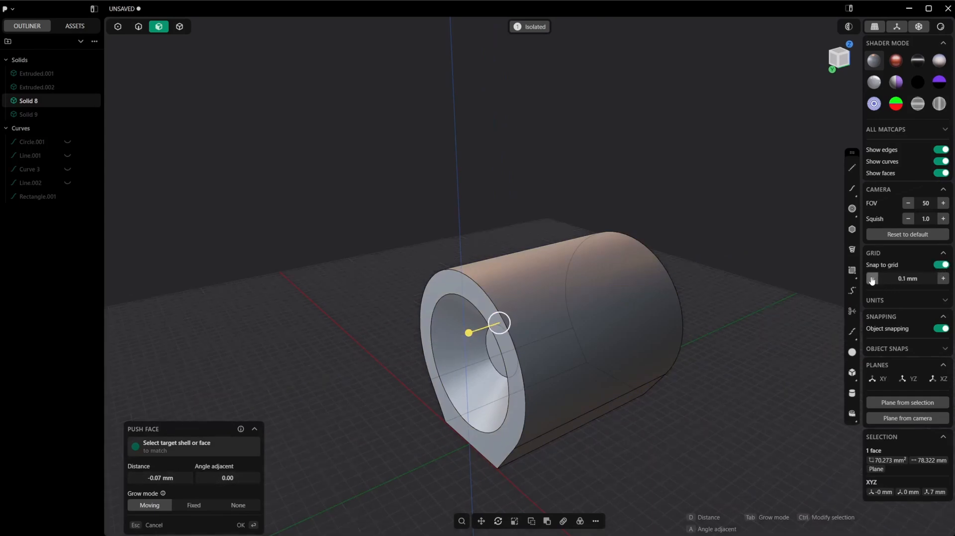
key(Escape)
key(o)
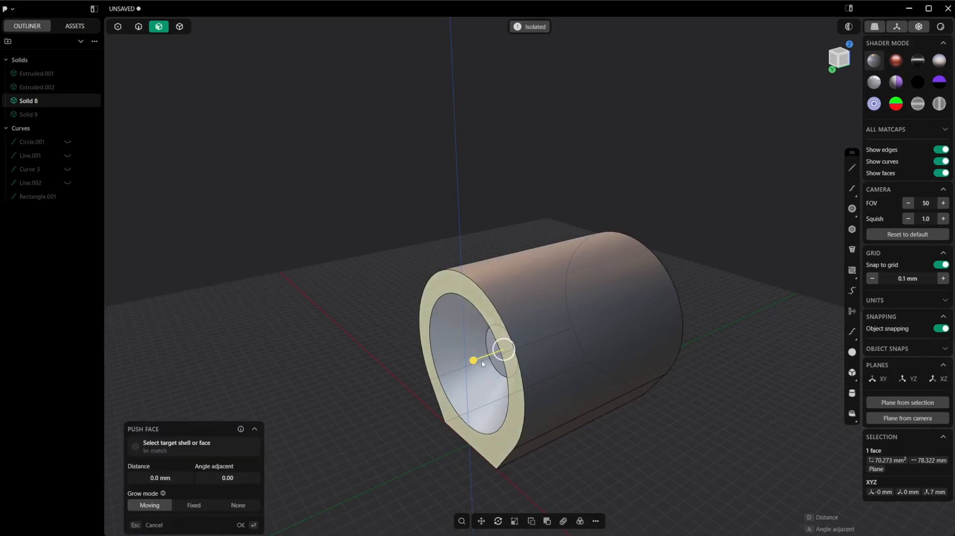
drag(472, 361, 474, 362)
key(Return)
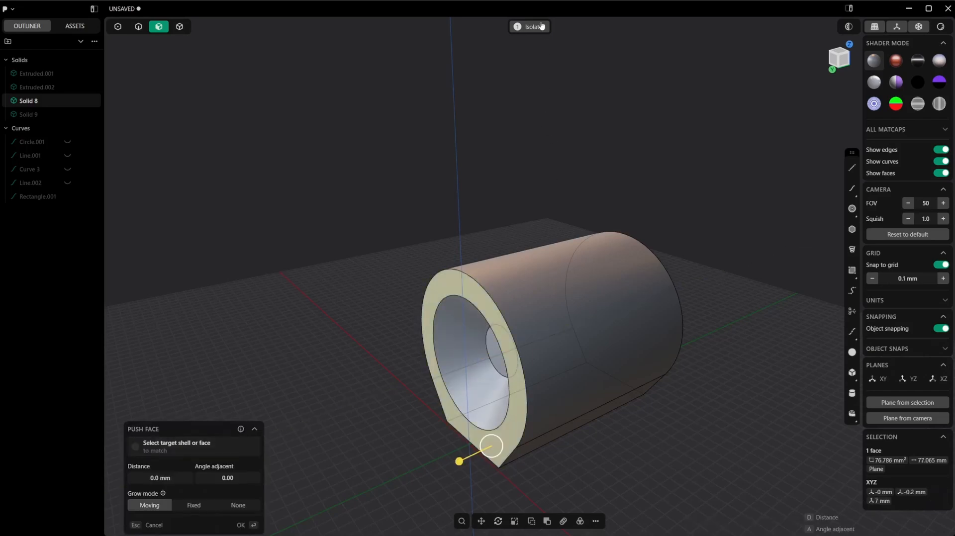
Leave isolation and inspect the gap between the barrels and the placement of both slabs from several directions.
click(538, 25)
scroll(590, 194, down, 3)
middle_drag(591, 214, 574, 332)
key(4)
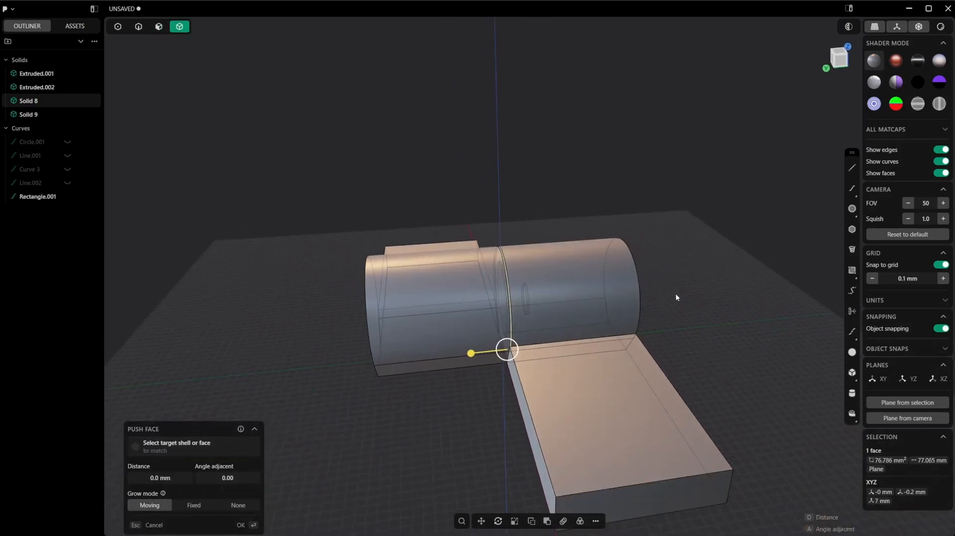
mouse_move(676, 294)
middle_down()
mouse_move(632, 272)
mouse_move(690, 258)
mouse_move(676, 229)
mouse_move(687, 188)
mouse_move(666, 220)
mouse_move(669, 280)
middle_up()
middle_drag(682, 248, 649, 190)
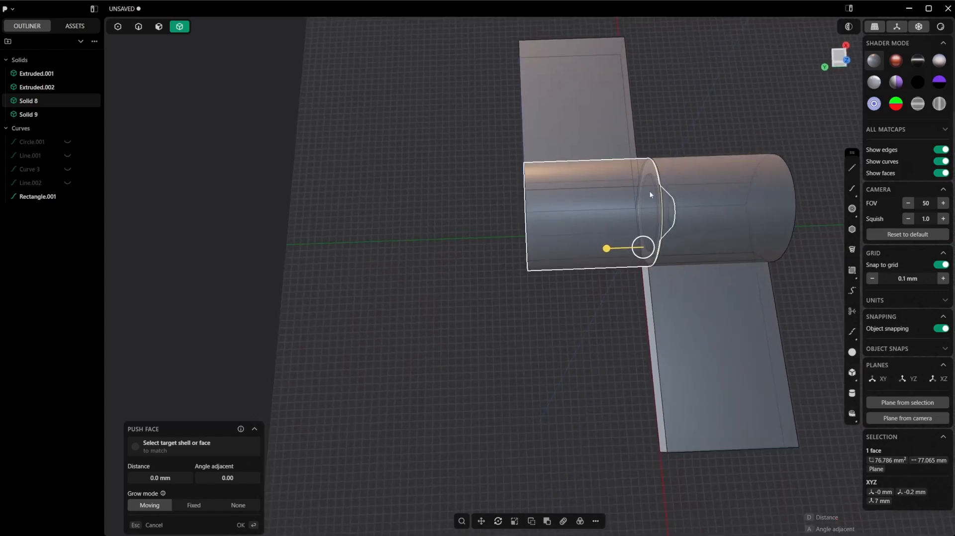
shift+middle_drag(697, 218, 577, 327)
shift+middle_drag(607, 360, 560, 244)
click(649, 326)
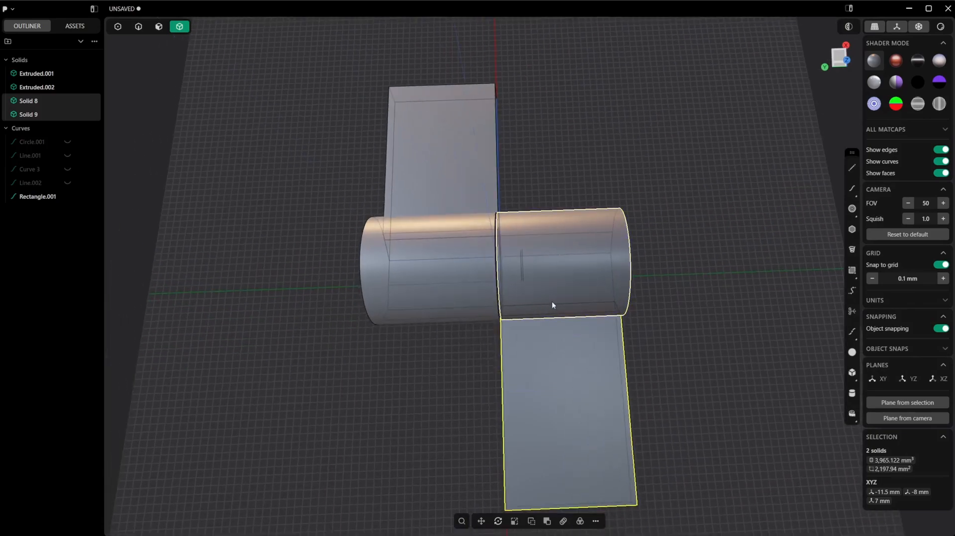
middle_drag(555, 287, 782, 373)
click(783, 373)
click(634, 353)
click(619, 255)
middle_drag(618, 254, 545, 220)
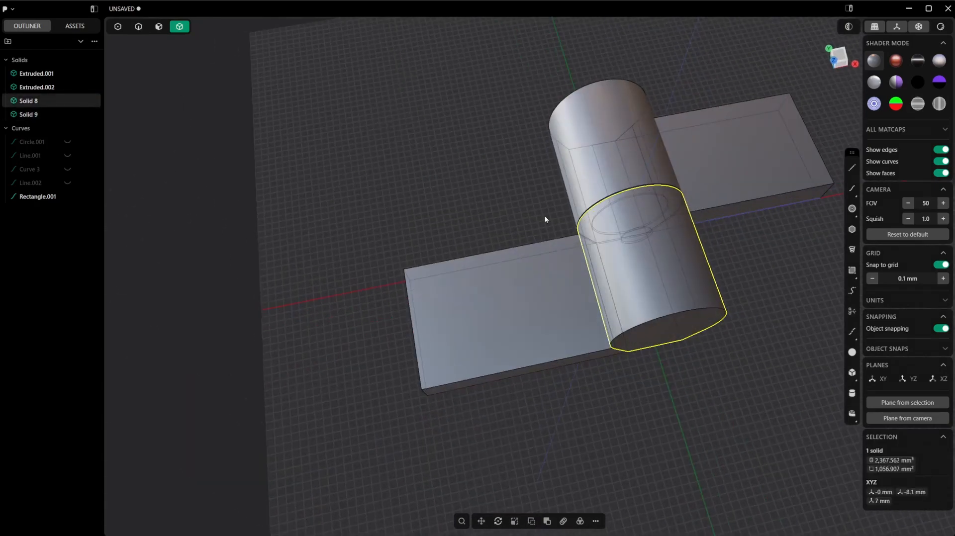
Create a temporary construction plane midway between the two side faces of the slab beside the coned barrel.
click(750, 205)
middle_drag(751, 205, 474, 400)
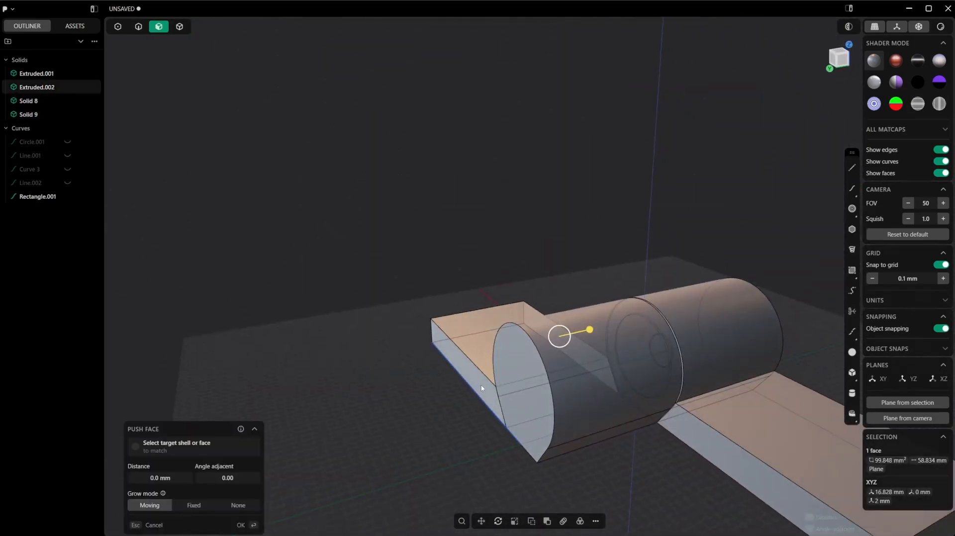
shift+click(482, 389)
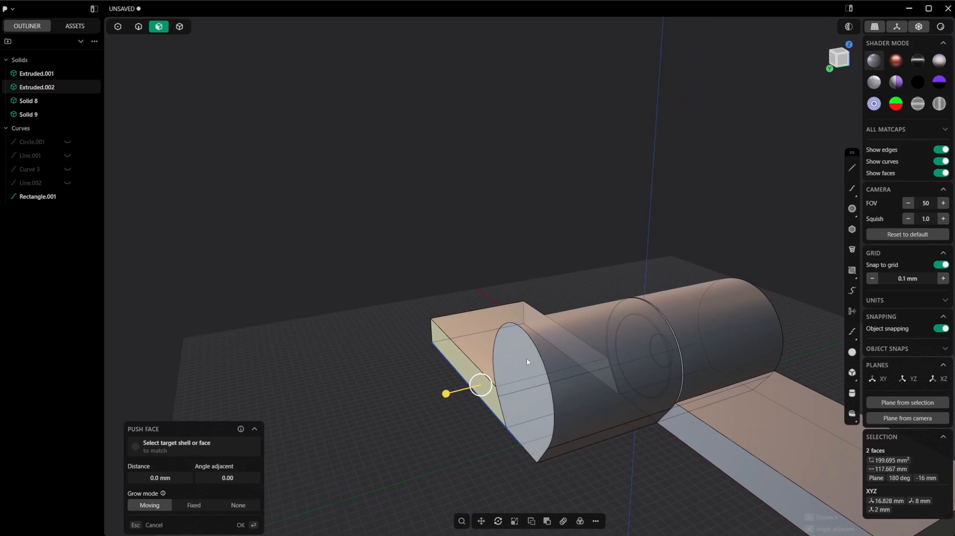
key(Escape)
middle_drag(528, 358, 424, 322)
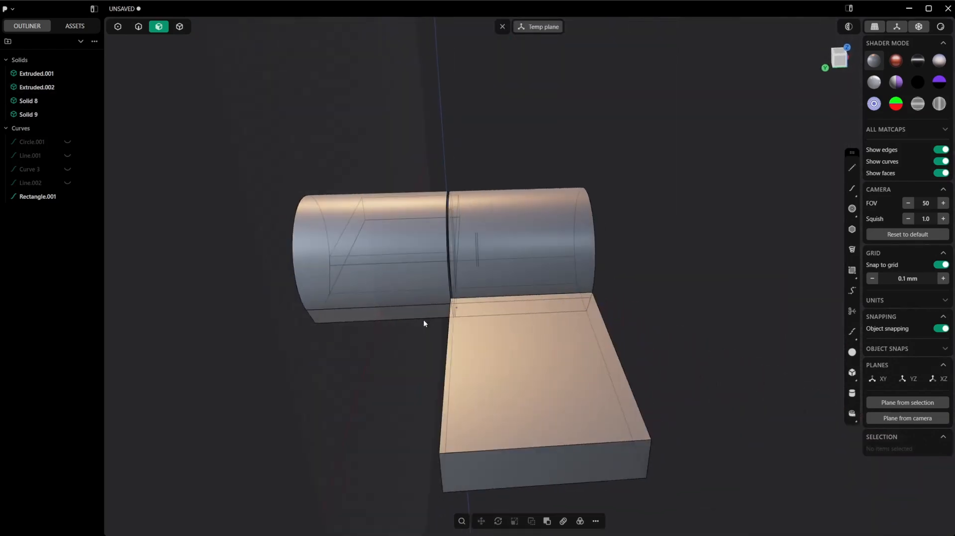
Mirror the recessed barrel and its slab across the temporary plane without uniting the halves, and leave the plane.
click(515, 328)
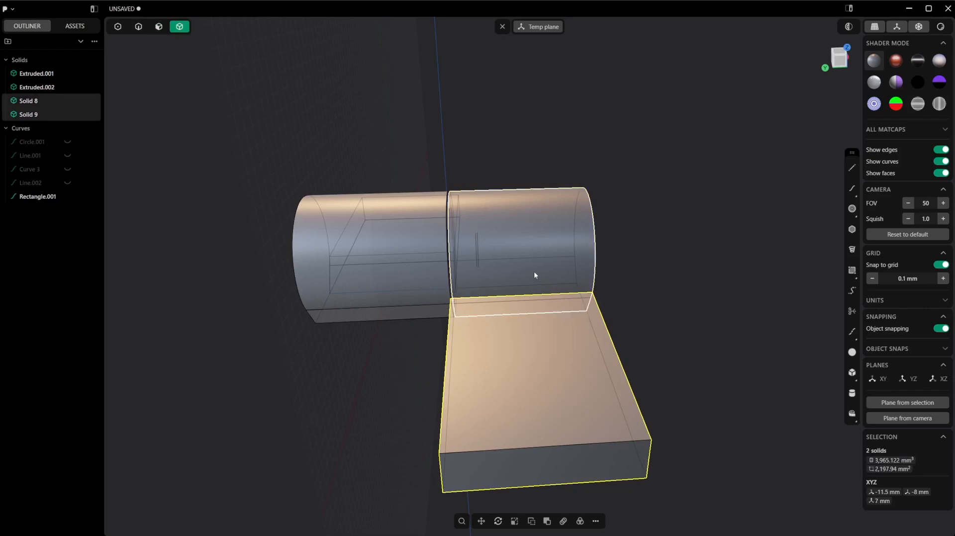
middle_drag(535, 275, 625, 294)
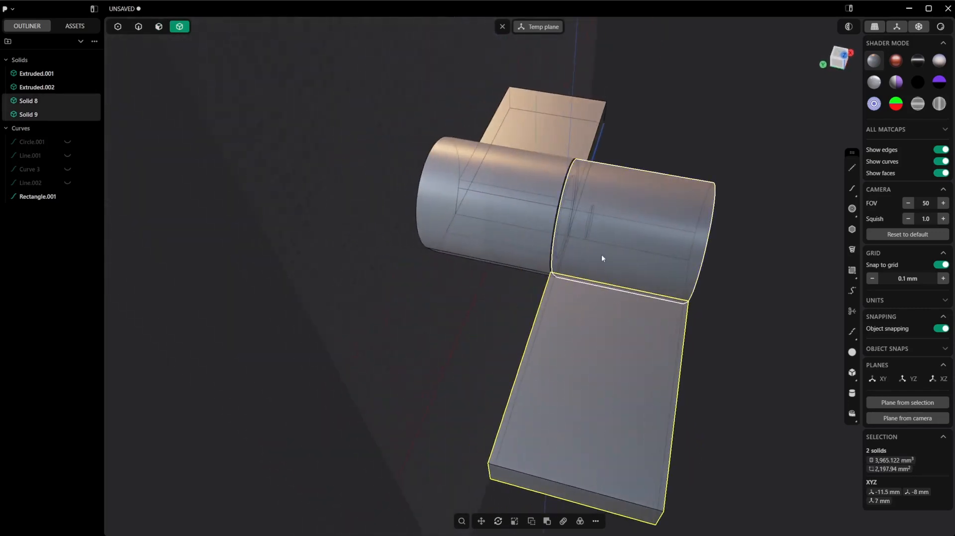
key(alt+x)
click(555, 159)
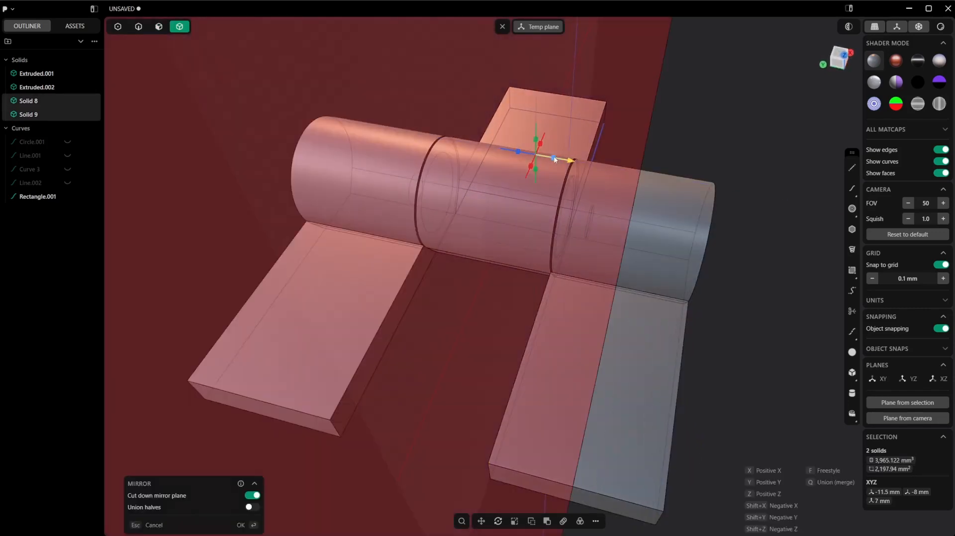
key(Return)
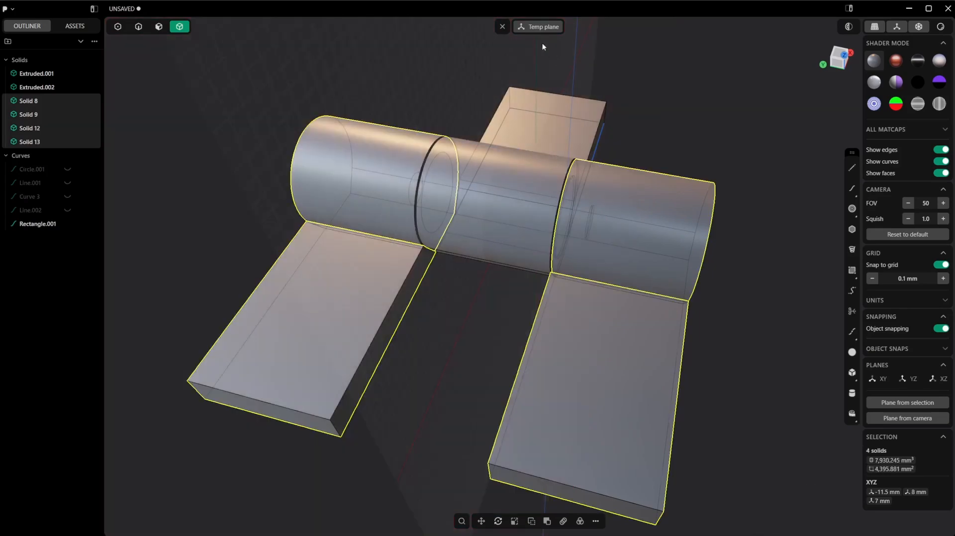
click(502, 27)
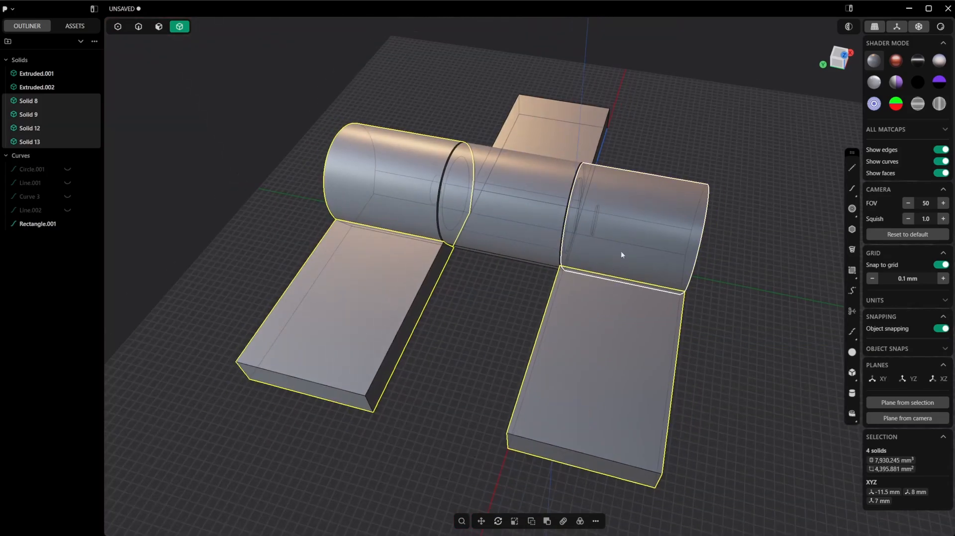
key(Escape)
Extend the inner side face of the newly mirrored slab to match the facing side of the original slab.
middle_drag(670, 222, 641, 294)
click(481, 323)
key(o)
click(660, 300)
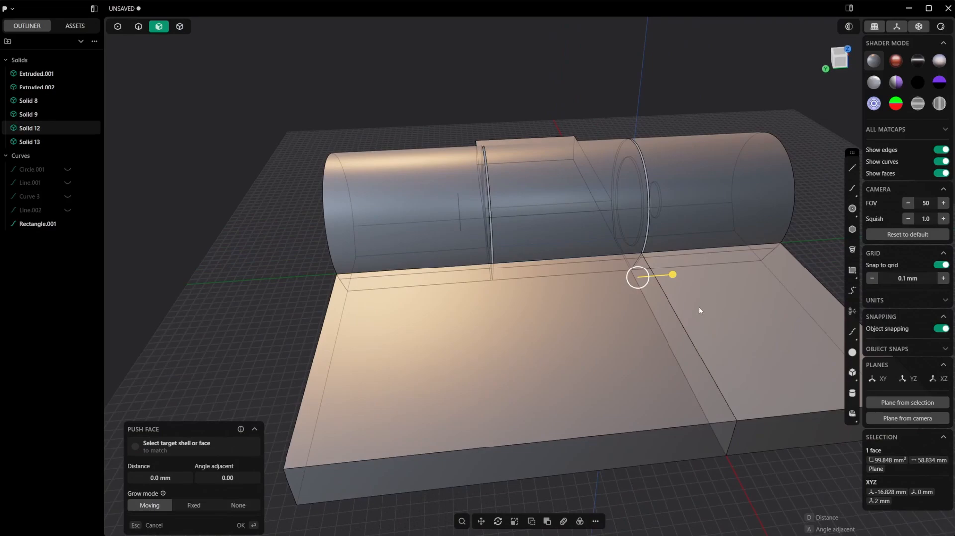
right_click(699, 308)
Join the extended slab and the original slab on the same side with a Boolean union.
key(ctrl+4)
shift+click(707, 314)
key(q)
key(q)
right_click(671, 319)
middle_drag(625, 328, 394, 324)
key(ctrl+3)
click(583, 312)
key(p)
drag(394, 324, 234, 380)
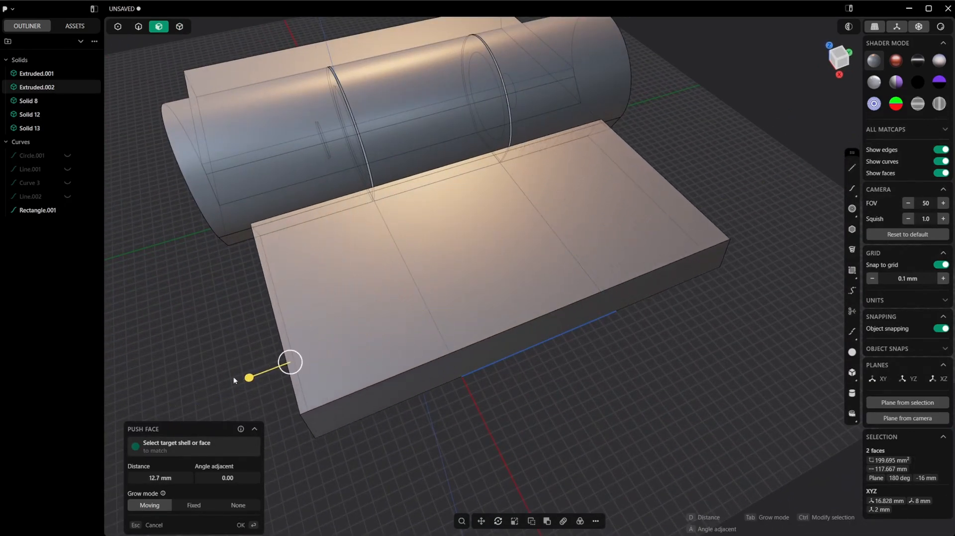
Set the grid to 1 mm and push both side faces of the middle barrel's slab 16 mm outward.
click(945, 266)
click(944, 278)
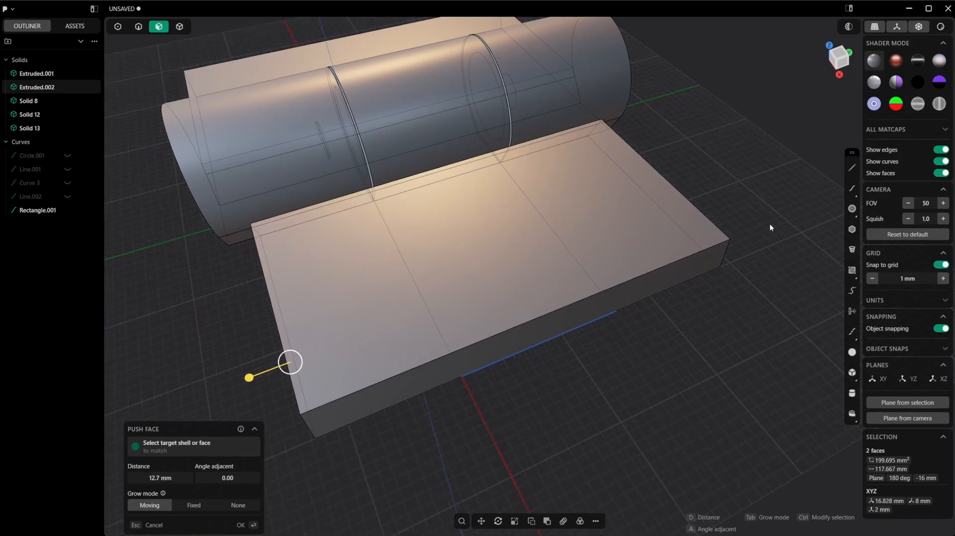
key(Escape)
middle_drag(482, 274, 532, 284)
click(428, 342)
middle_drag(455, 321, 323, 298)
shift+click(626, 285)
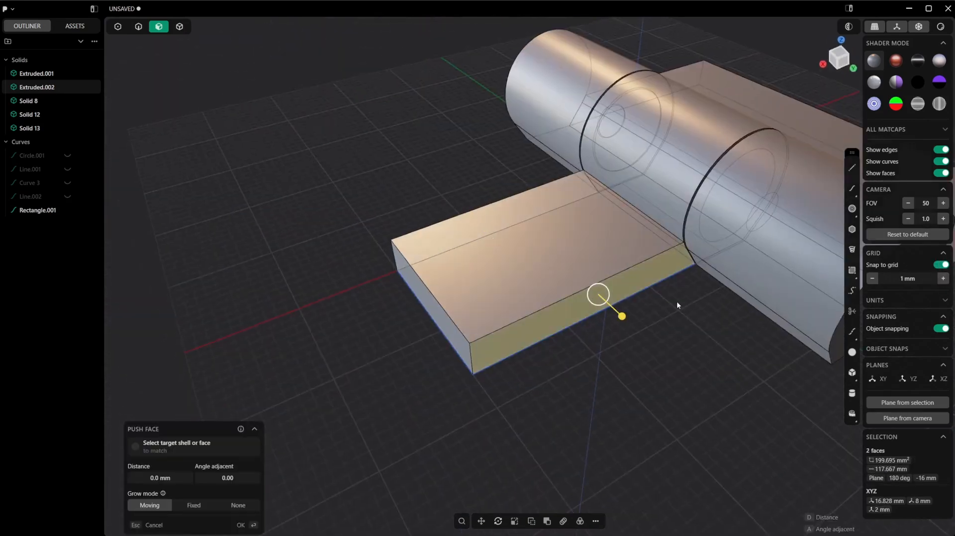
middle_drag(676, 305, 592, 266)
drag(557, 267, 742, 355)
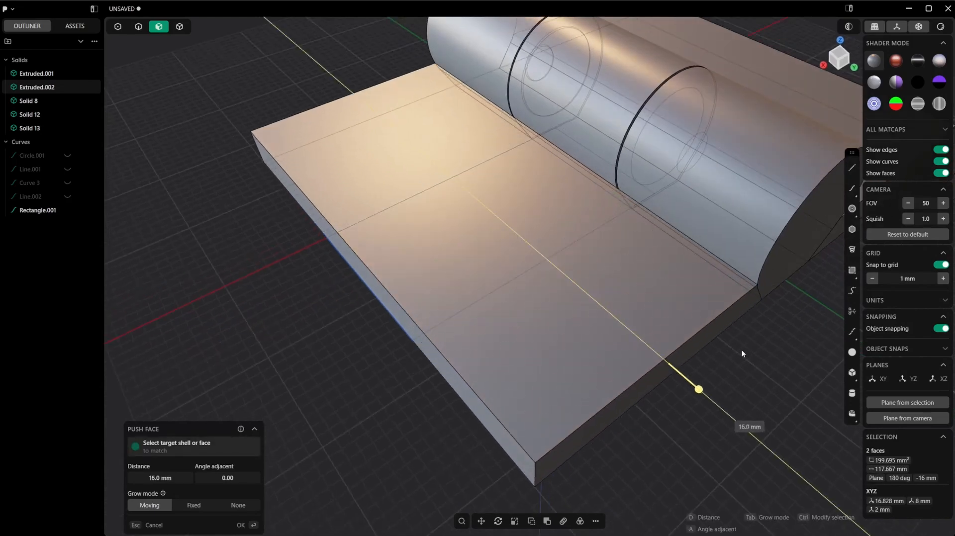
key(Return)
scroll(714, 268, down, 5)
click(754, 318)
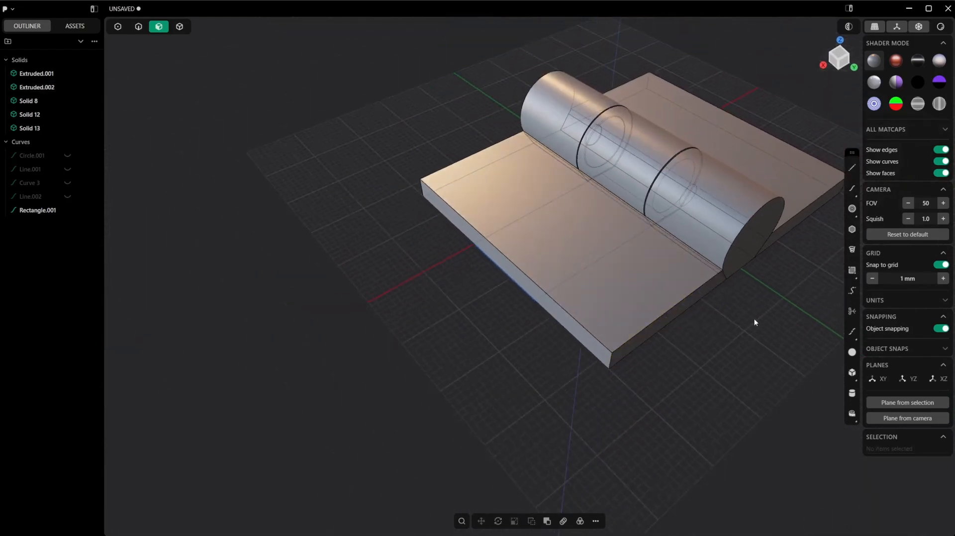
Push the outer end faces of both slabs, opposite the barrels, 3 mm outward.
middle_drag(754, 319, 841, 313)
click(584, 280)
middle_drag(448, 324, 537, 294)
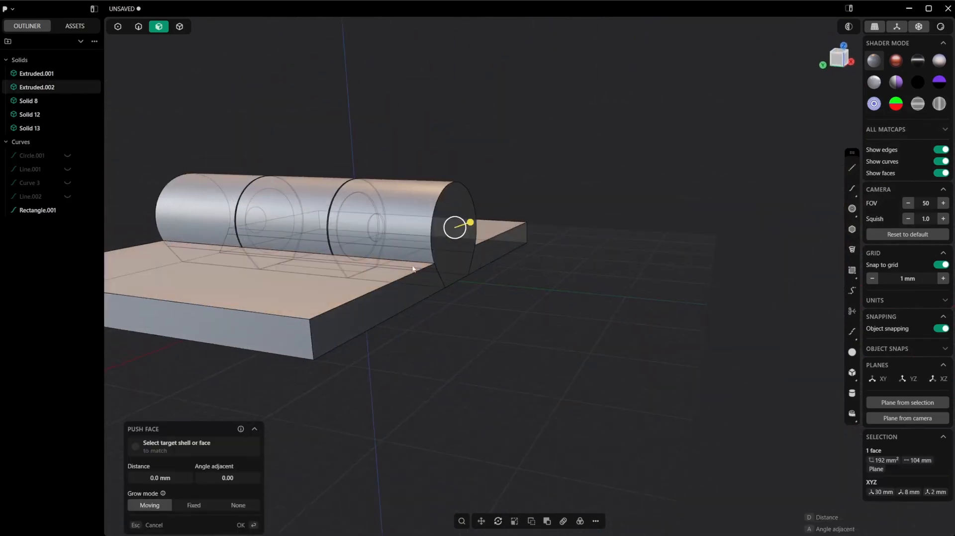
shift+click(261, 334)
middle_drag(313, 337, 242, 381)
drag(257, 316, 224, 317)
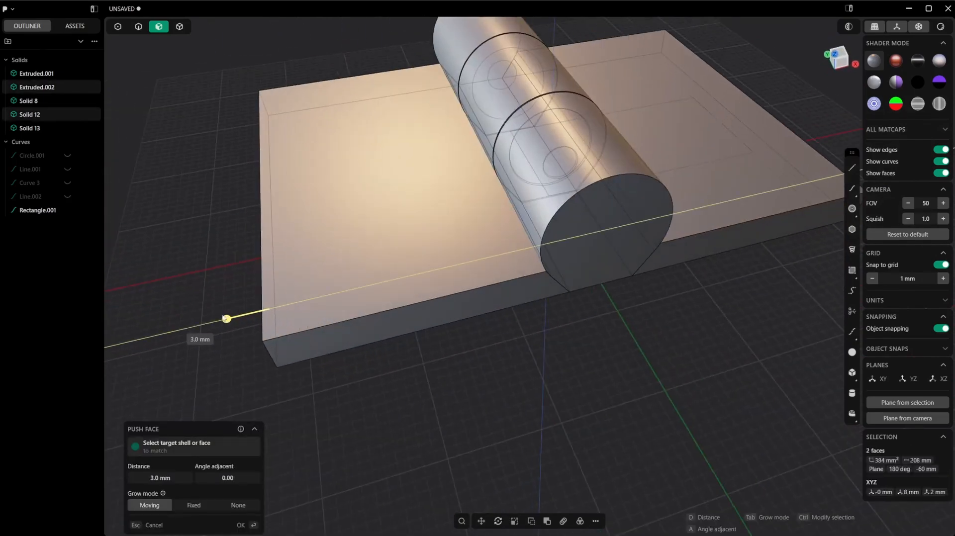
key(Return)
Examine the barrels and slabs from several sides and temporarily isolate the slab belonging to the middle barrel.
scroll(666, 326, down, 4)
shift+middle_drag(672, 289, 610, 348)
middle_drag(632, 293, 468, 298)
shift+middle_drag(637, 229, 569, 273)
scroll(567, 275, up, 2)
middle_drag(502, 316, 592, 250)
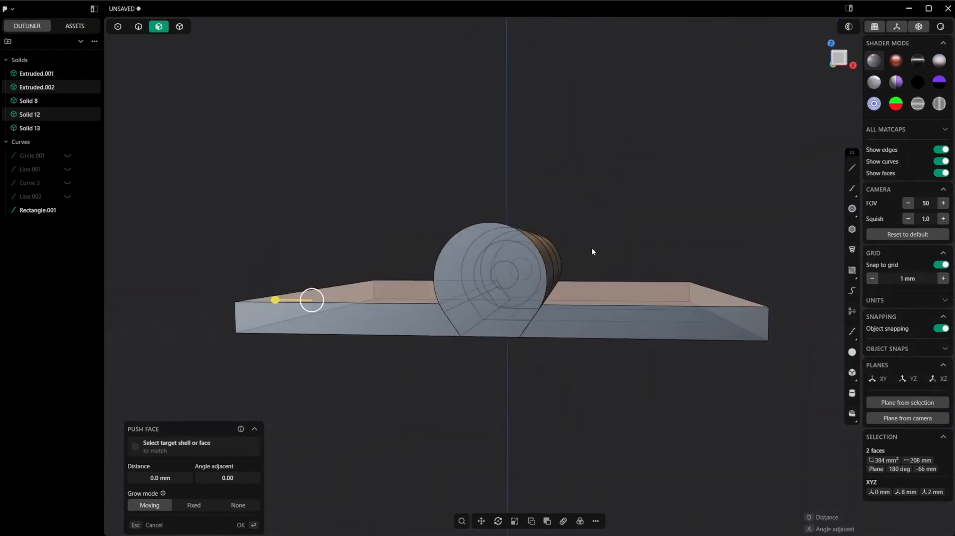
scroll(581, 266, up, 3)
mouse_move(547, 279)
middle_down()
mouse_move(537, 323)
mouse_move(547, 319)
mouse_move(555, 279)
middle_up()
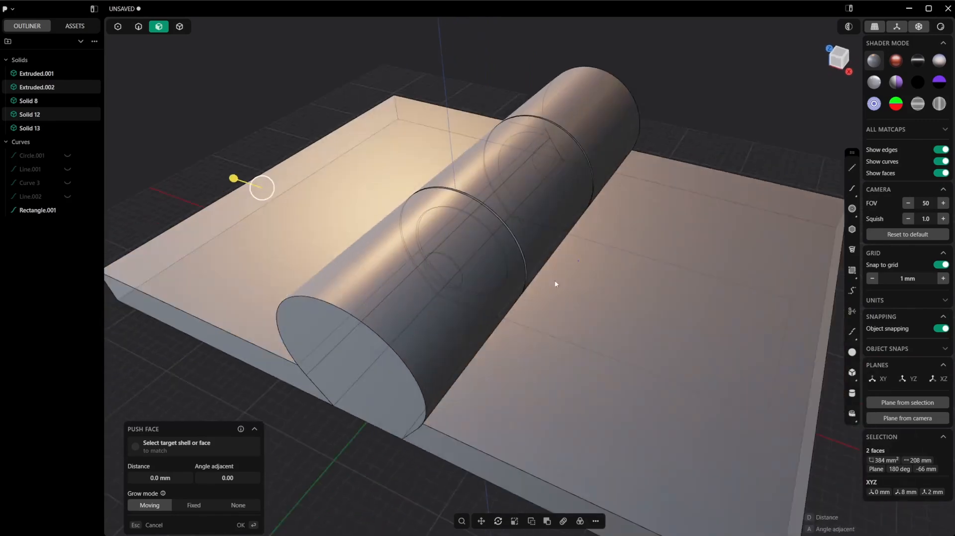
scroll(555, 274, up, 3)
key(4)
scroll(466, 282, down, 3)
middle_drag(466, 282, 564, 256)
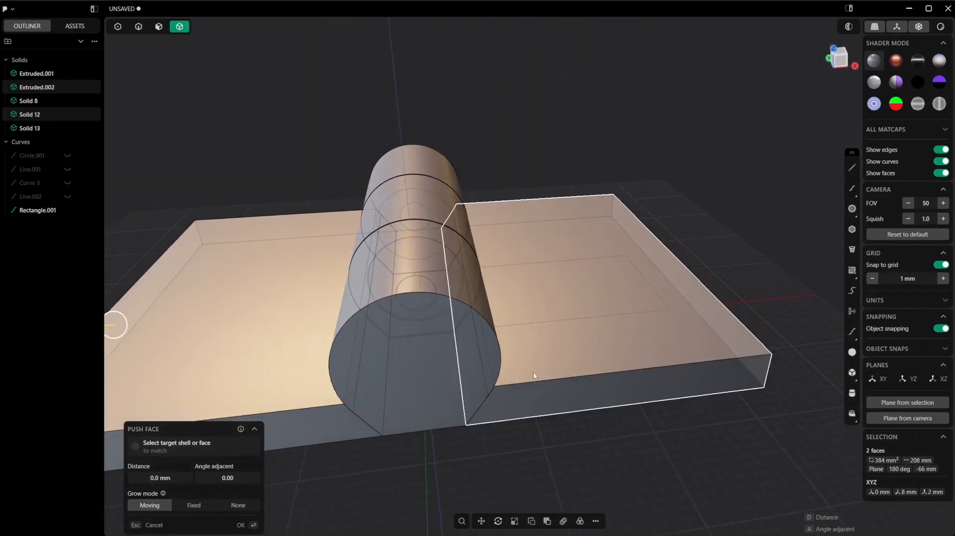
middle_drag(533, 375, 524, 342)
middle_drag(478, 293, 461, 309)
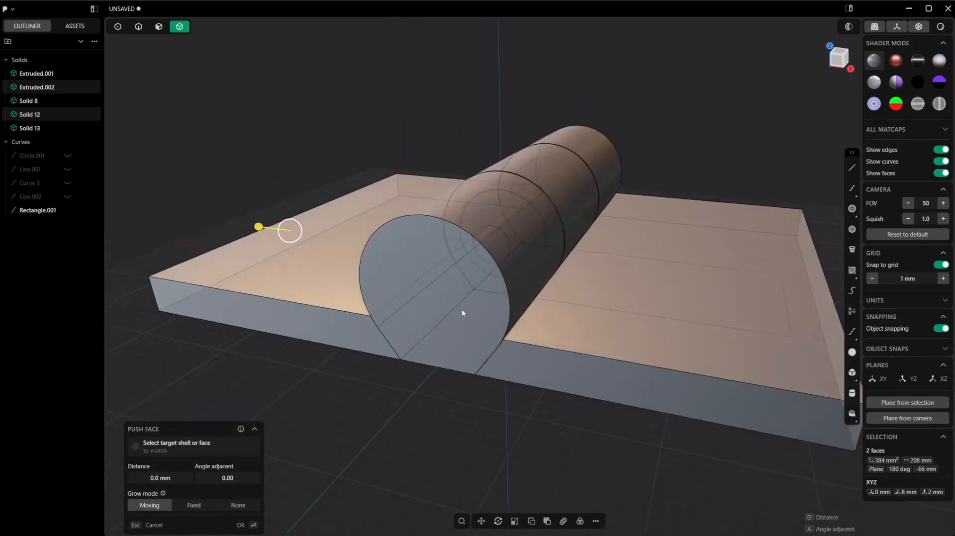
key(Escape)
click(628, 269)
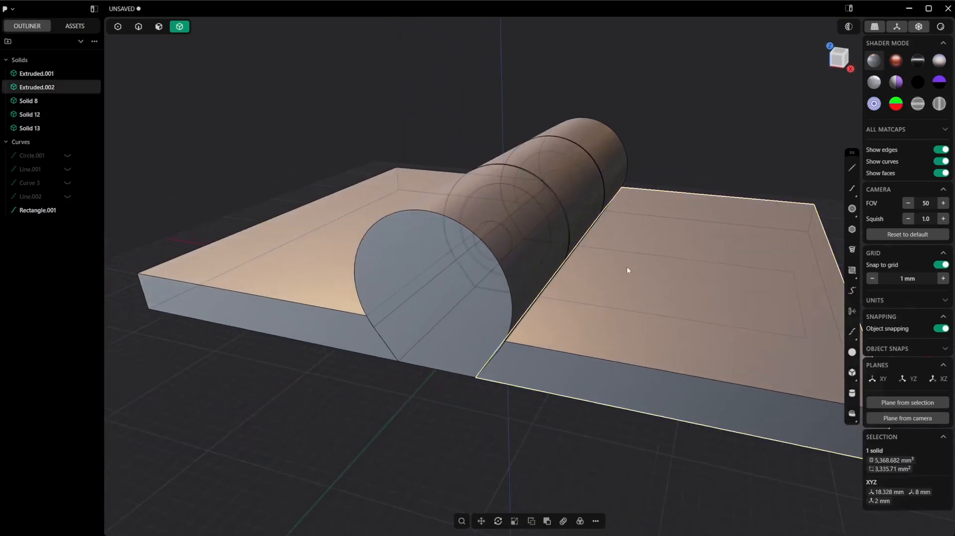
key(slash)
key(slash)
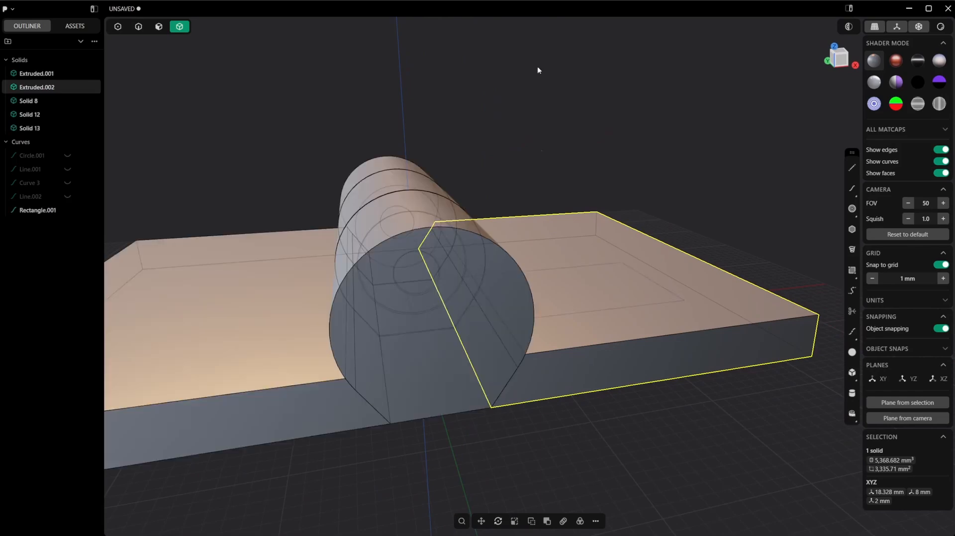
Isolate the middle coned barrel with its slab and join them with a Boolean union.
click(421, 233)
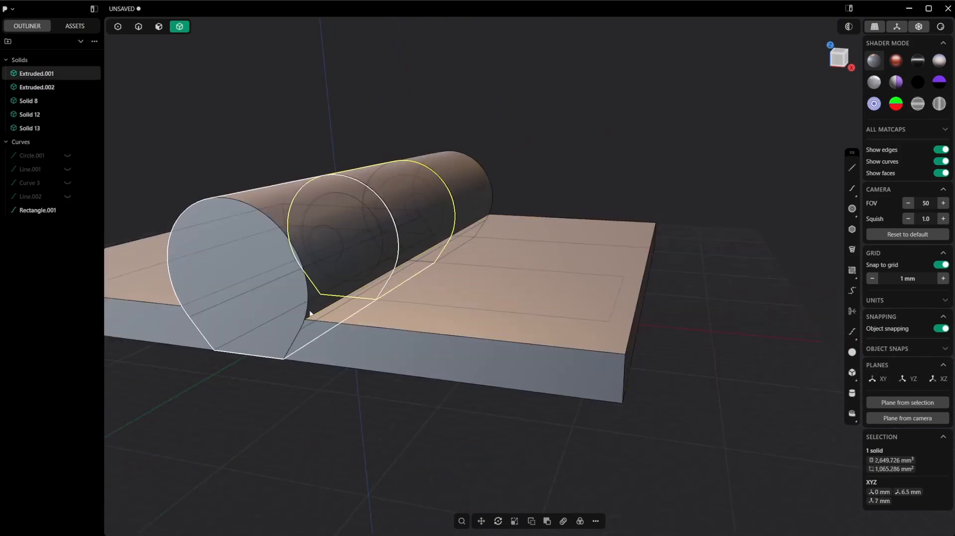
shift+middle_drag(277, 296, 412, 253)
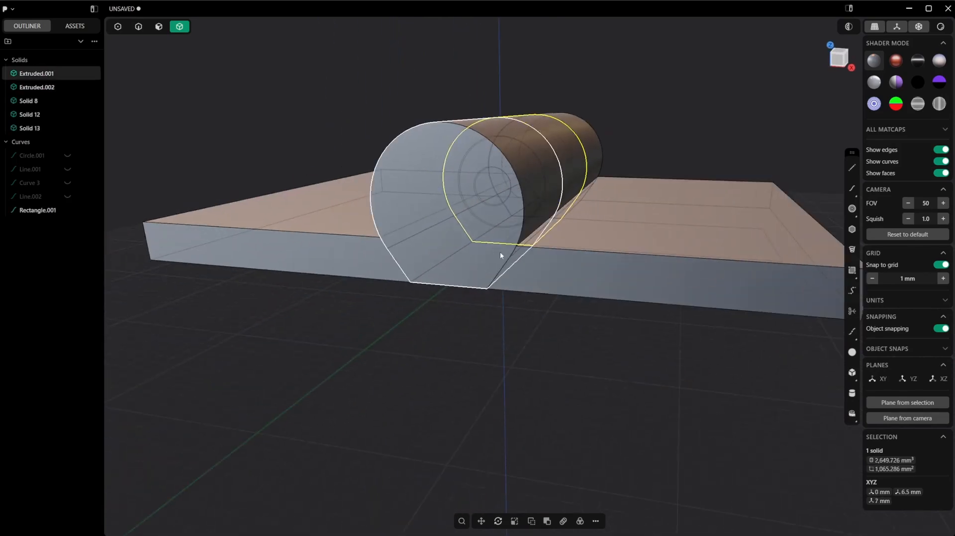
scroll(467, 200, up, 2)
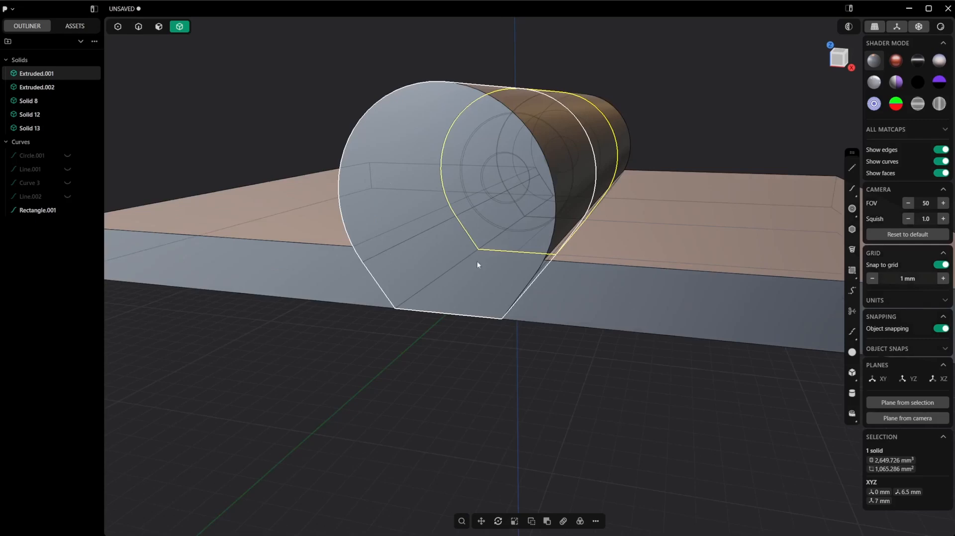
middle_drag(520, 212, 638, 221)
shift+click(622, 279)
key(slash)
mouse_move(572, 238)
middle_down()
mouse_move(537, 249)
mouse_move(680, 208)
mouse_move(533, 290)
mouse_move(589, 226)
mouse_move(581, 241)
middle_up()
key(shift+b)
key(Return)
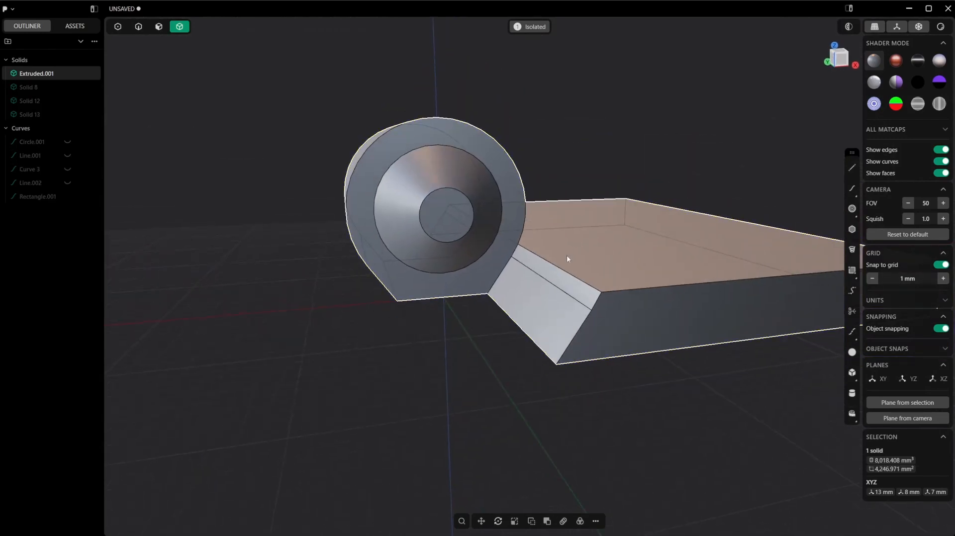
Delete the redundant topology from the united middle barrel and slab.
text(fred)
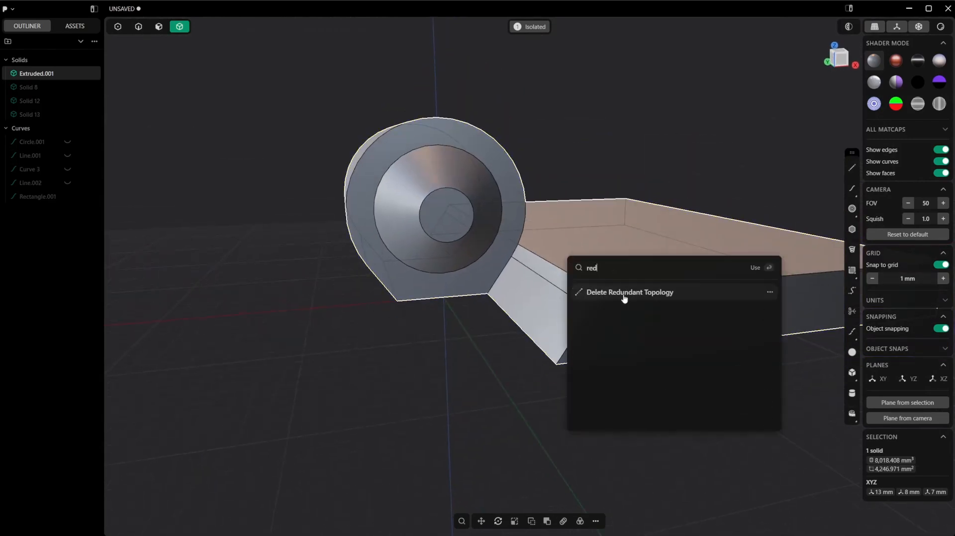
click(620, 296)
mouse_move(576, 285)
middle_down()
mouse_move(531, 279)
mouse_move(578, 285)
middle_up()
Set the grid to 0.1 mm, push the slab's four gap faces on both sides of the middle barrel -0.2 mm, and exit isolation.
key(3)
click(556, 312)
shift+click(565, 281)
middle_drag(457, 273, 680, 268)
shift+click(309, 281)
shift+click(312, 307)
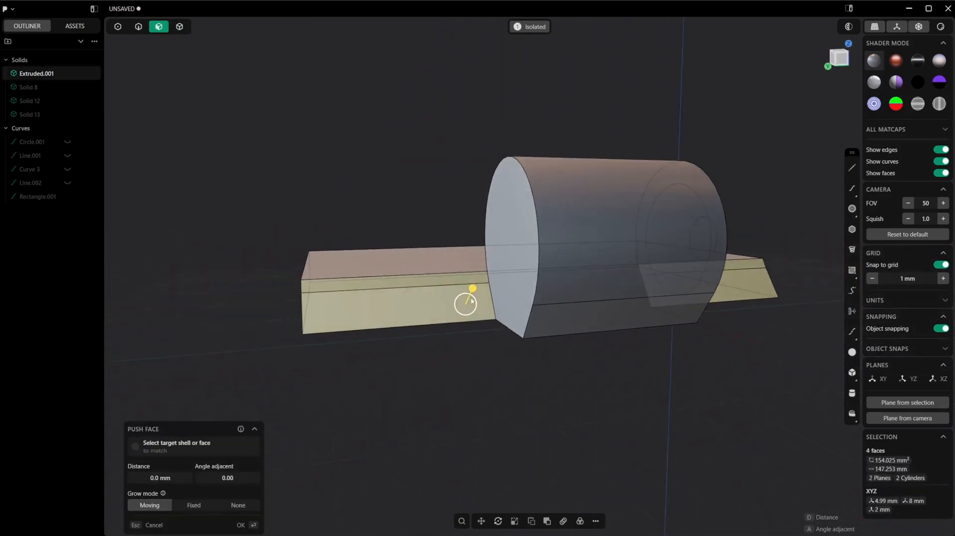
middle_drag(311, 306, 475, 289)
drag(475, 289, 471, 285)
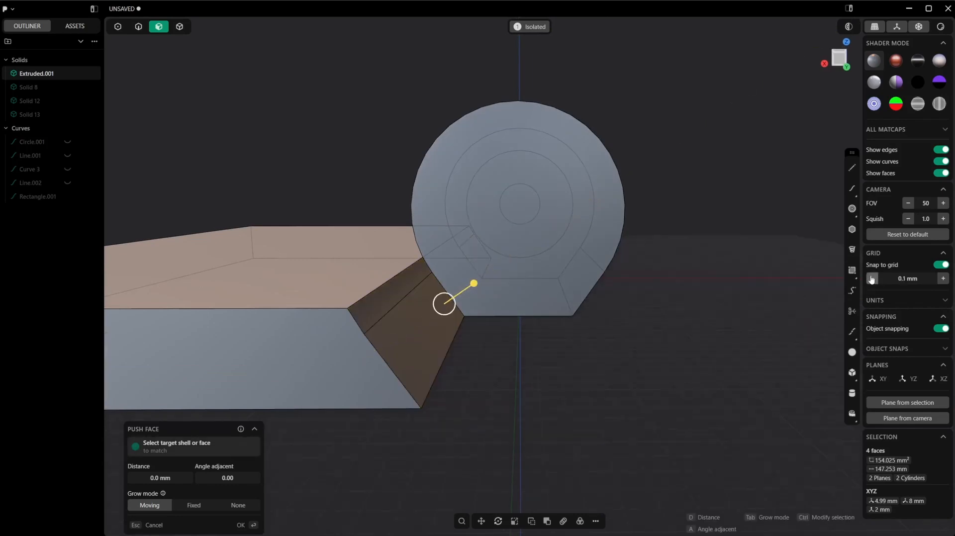
drag(474, 284, 471, 286)
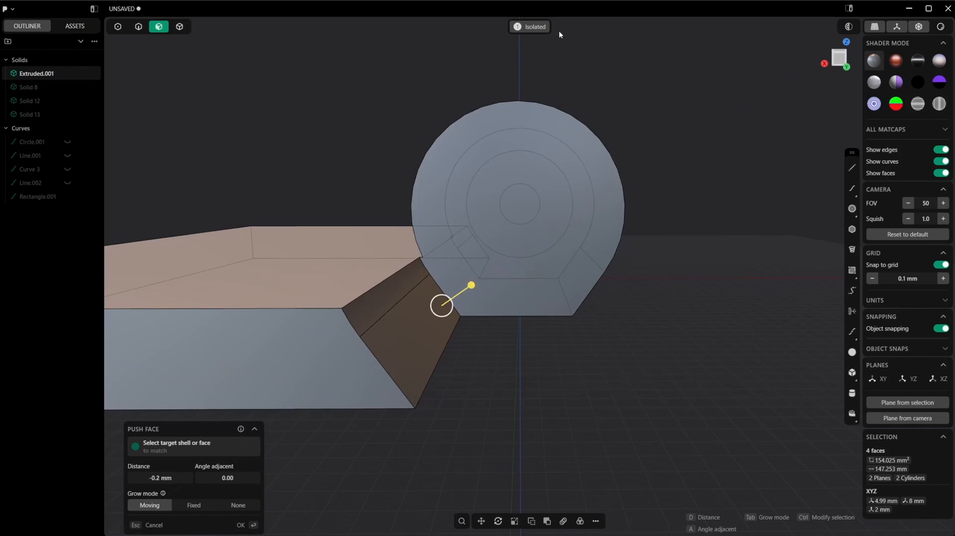
click(540, 30)
scroll(611, 255, down, 4)
middle_drag(724, 293, 700, 295)
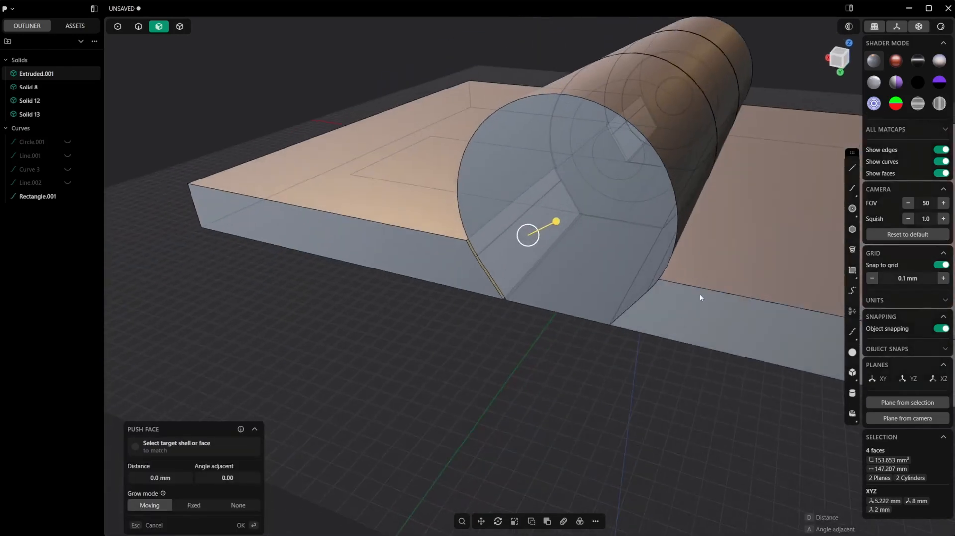
Join the two outer barrels and the opposite slab into one solid with a Boolean union.
key(4)
click(700, 288)
shift+click(698, 149)
shift+click(737, 58)
key(/)
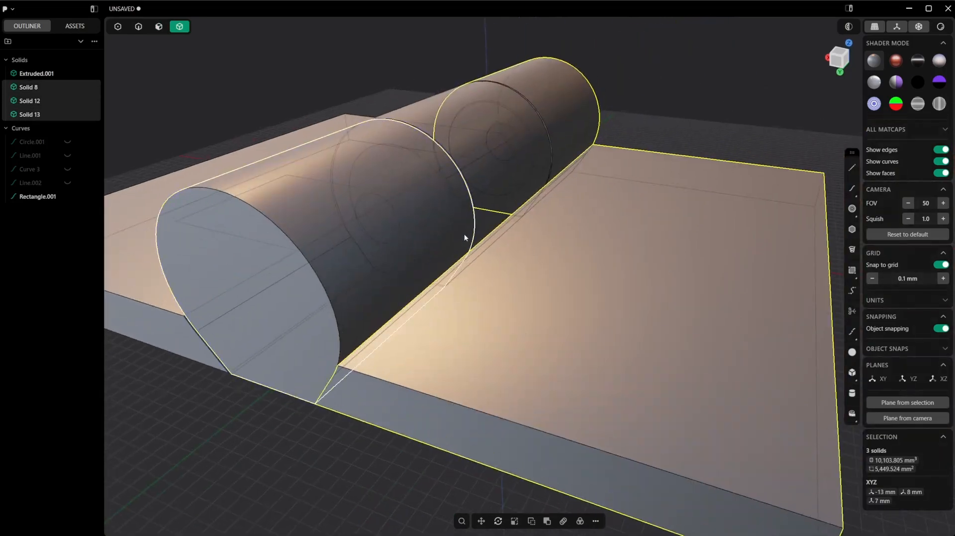
middle_drag(724, 140, 634, 261)
key(q)
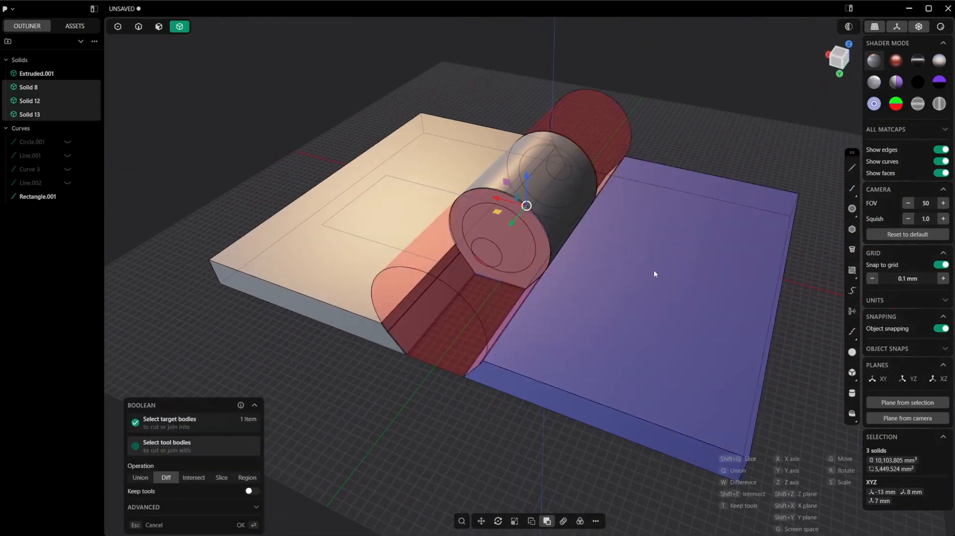
key(q)
right_click(653, 277)
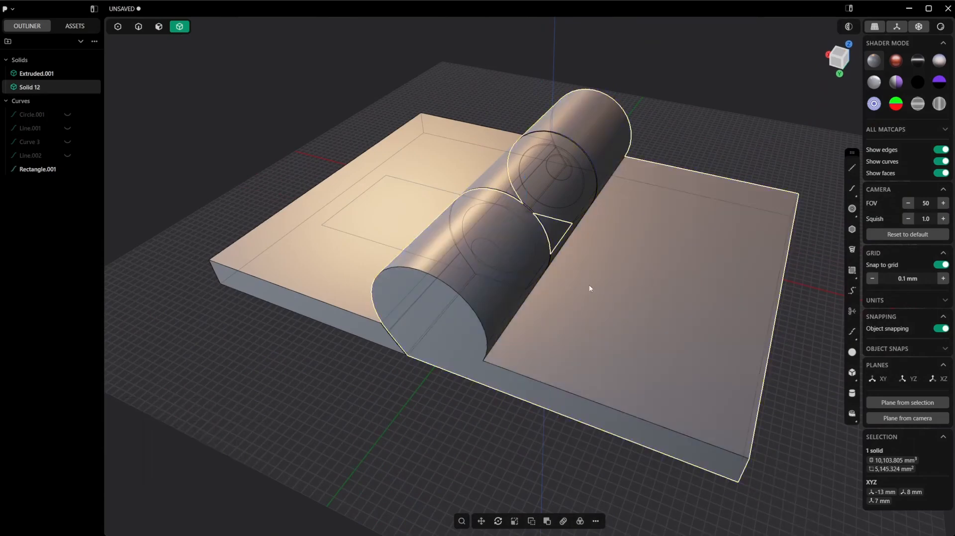
Isolate the outer-barrel solid, push the two slab faces facing the middle barrel -0.2 mm, and exit isolation.
key(slash)
middle_drag(515, 252, 519, 298)
key(3)
click(529, 298)
key(o)
click(538, 294)
drag(515, 292, 517, 294)
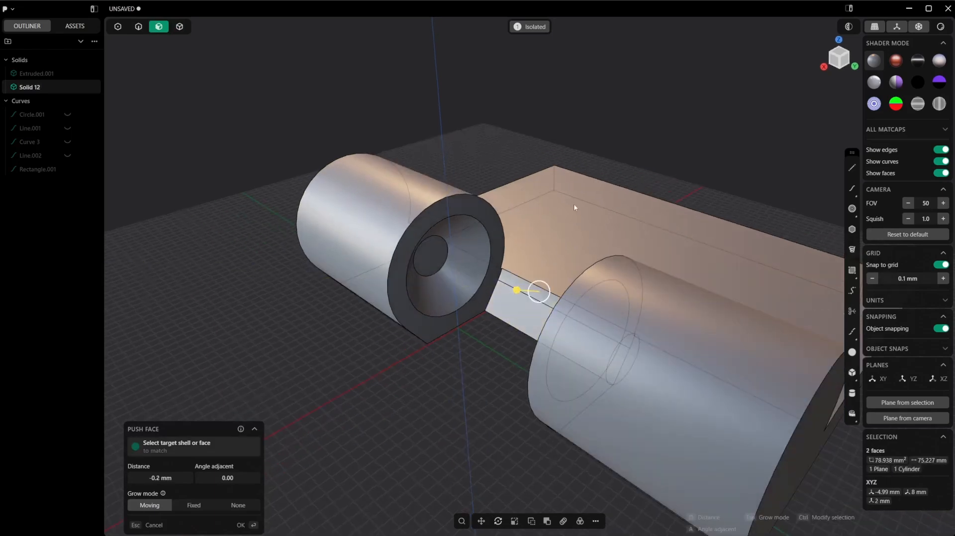
click(524, 27)
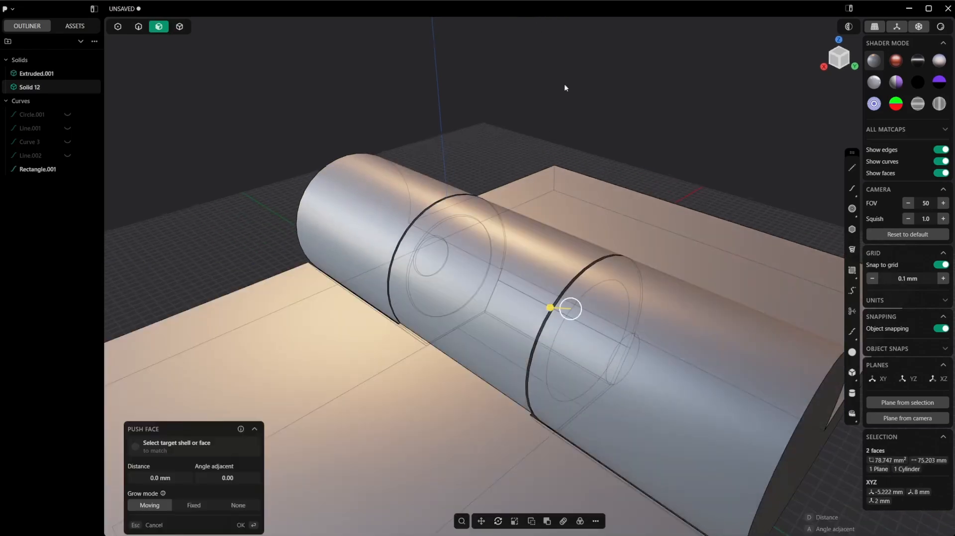
scroll(565, 88, down, 5)
middle_drag(706, 378, 562, 270)
key(Escape)
Start a fillet on all edges of both hinge halves, excluding the edges on the flat underside.
click(572, 296)
key(f)
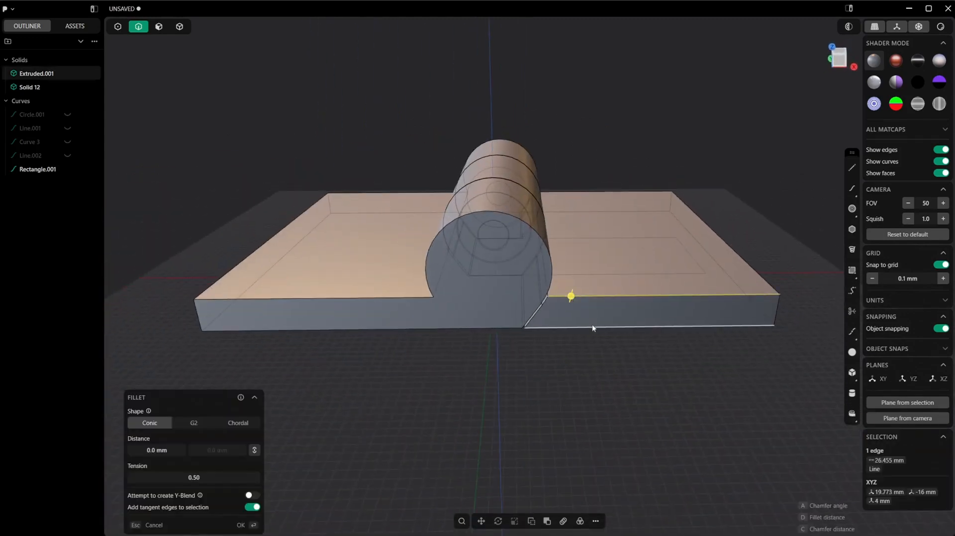
scroll(806, 149, down, 4)
drag(798, 149, 287, 324)
middle_drag(288, 325, 301, 298)
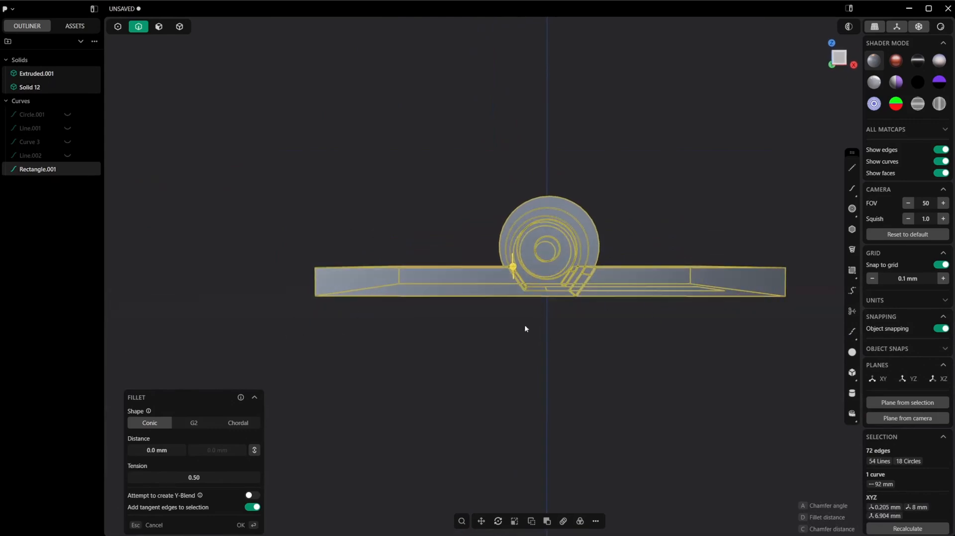
ctrl+drag(464, 299, 823, 276)
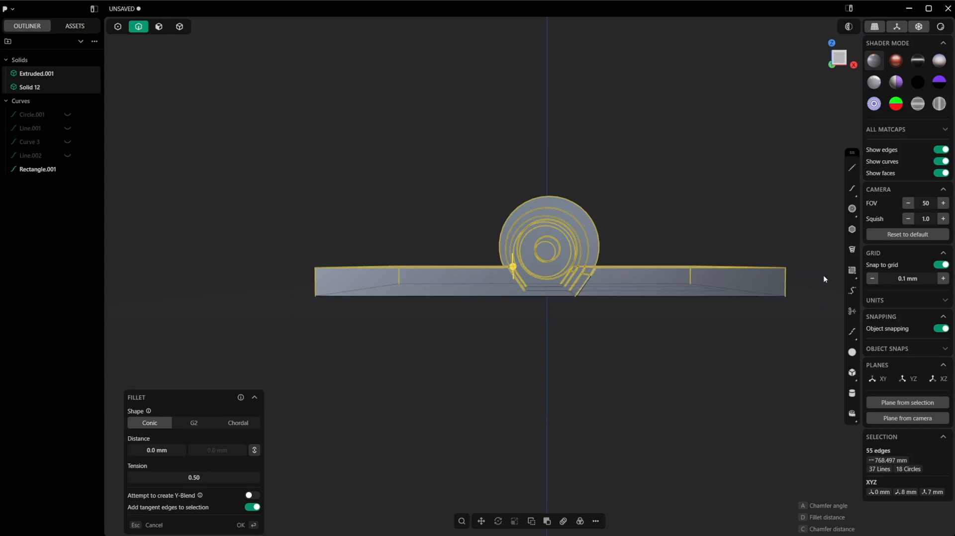
middle_drag(591, 276, 533, 287)
scroll(574, 293, up, 5)
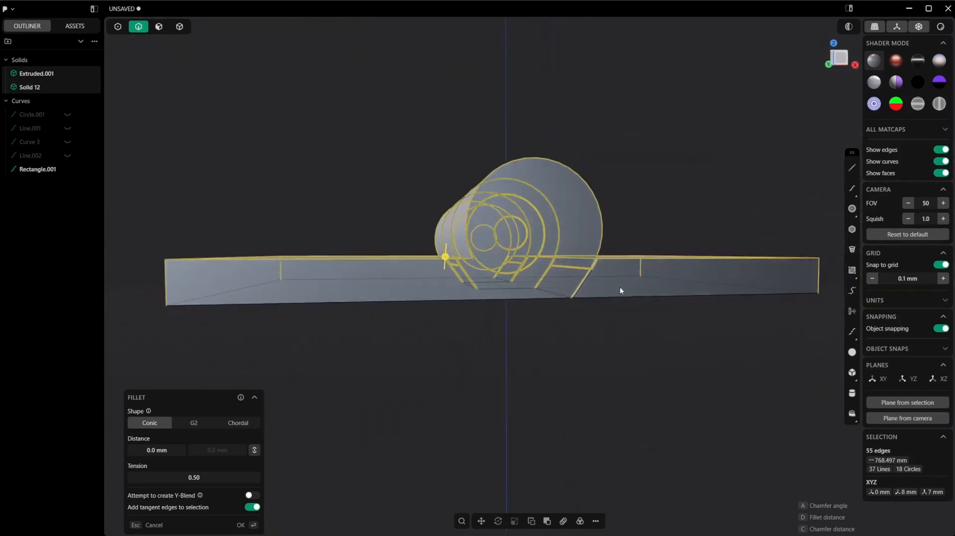
Remove the lengthwise edges on the slabs' slanted and curved gap faces from the fillet selection.
click(579, 281)
middle_drag(579, 282, 416, 219)
scroll(422, 210, up, 2)
scroll(425, 210, up, 3)
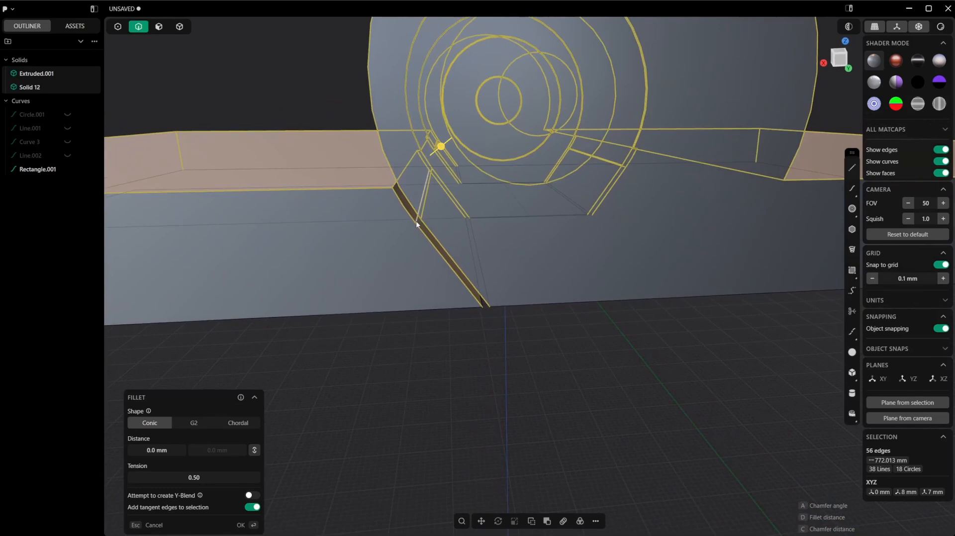
click(417, 222)
click(423, 213)
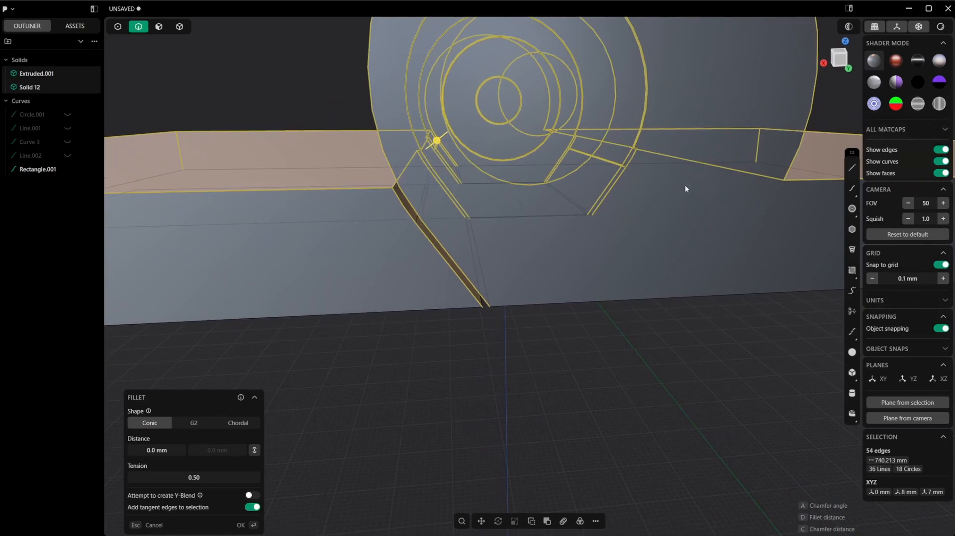
click(622, 161)
middle_drag(622, 160, 488, 158)
click(606, 183)
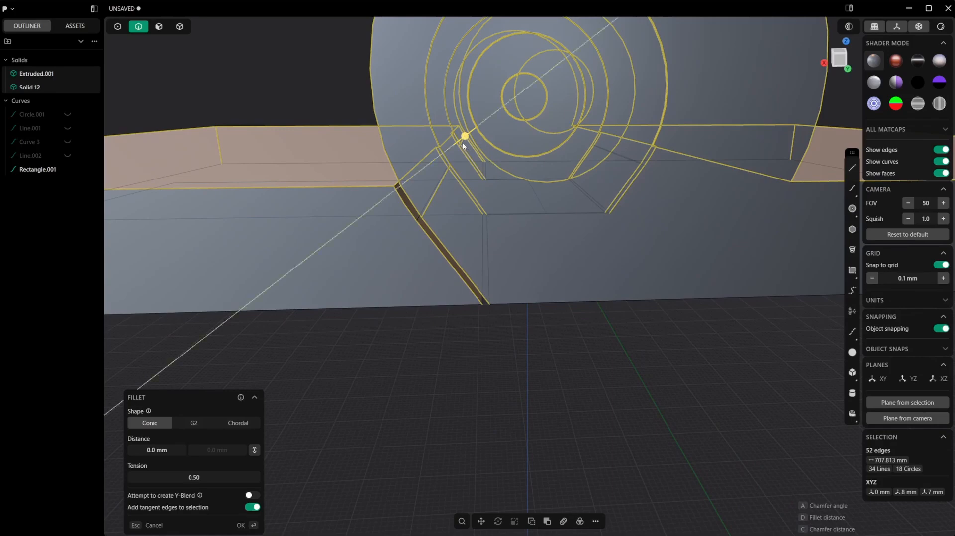
middle_drag(443, 166, 394, 292)
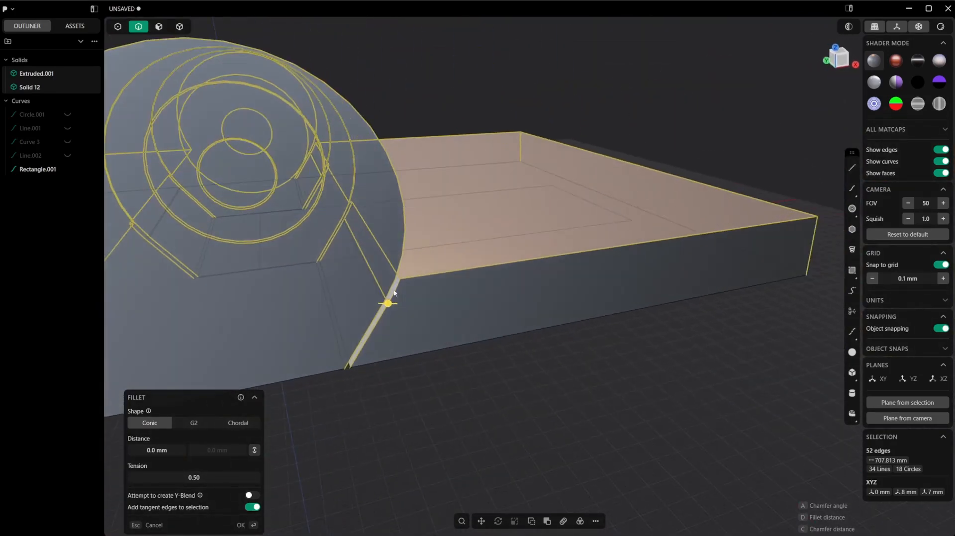
middle_drag(340, 255, 391, 220)
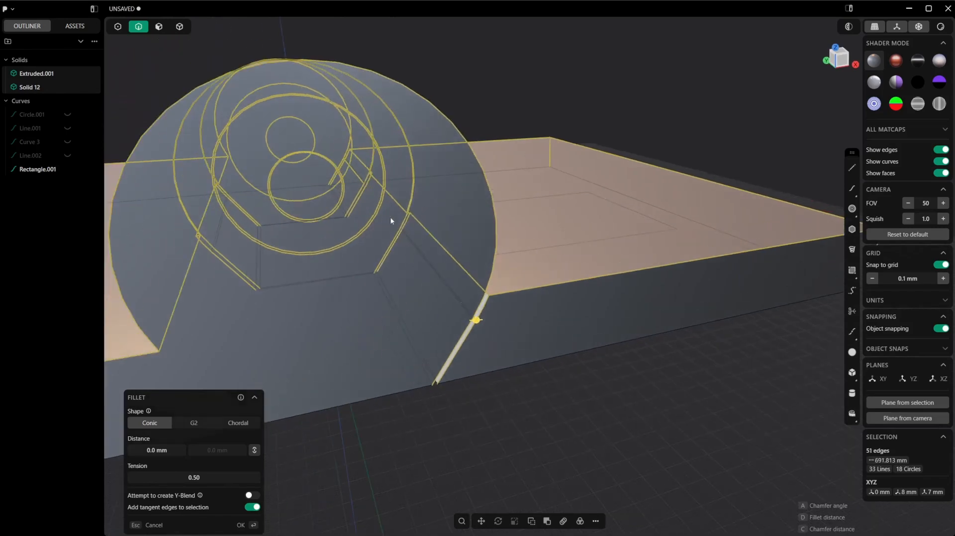
click(355, 174)
middle_drag(371, 180, 302, 199)
scroll(354, 243, down, 5)
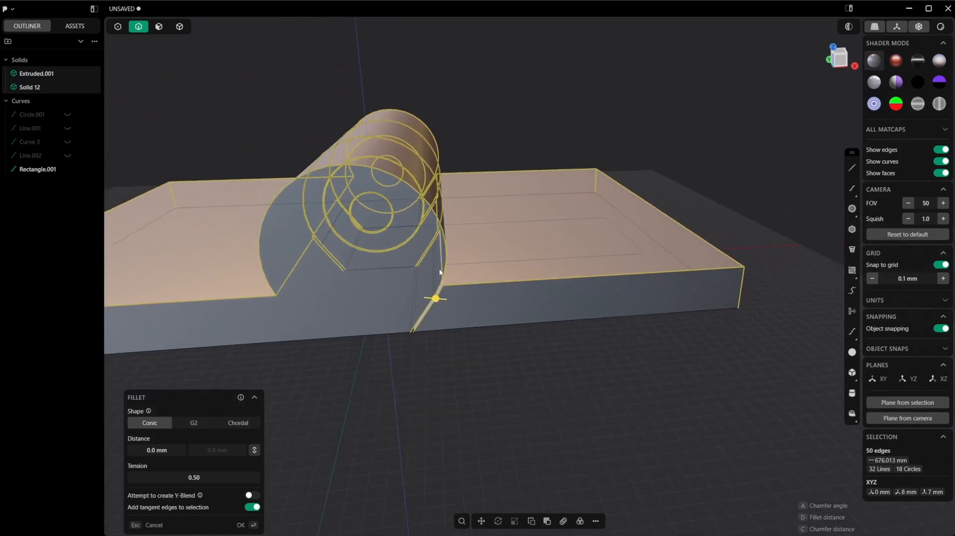
Set the fillet distance for the selected hinge edges to 0.4 mm and apply it.
shift+middle_drag(434, 273, 559, 255)
scroll(568, 261, down, 3)
shift+middle_drag(599, 279, 549, 319)
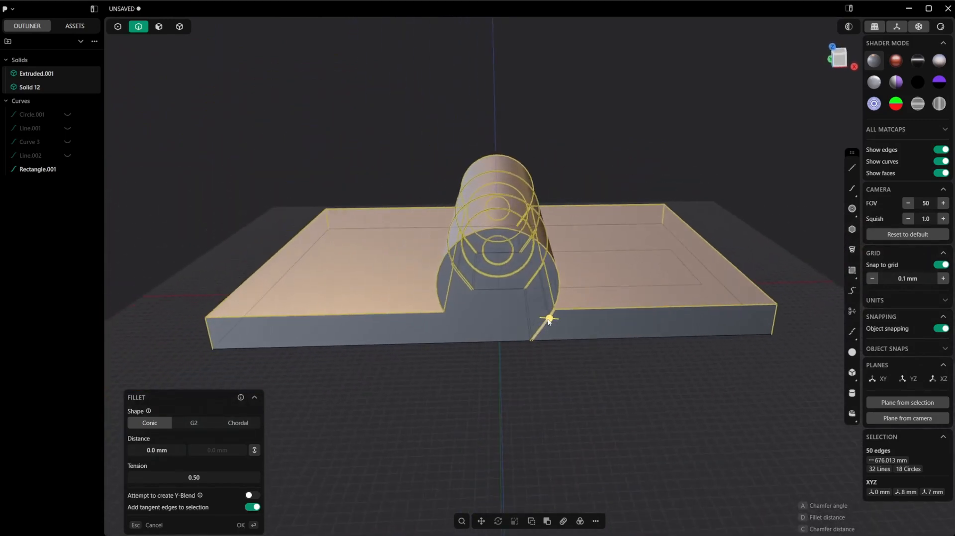
drag(550, 319, 550, 319)
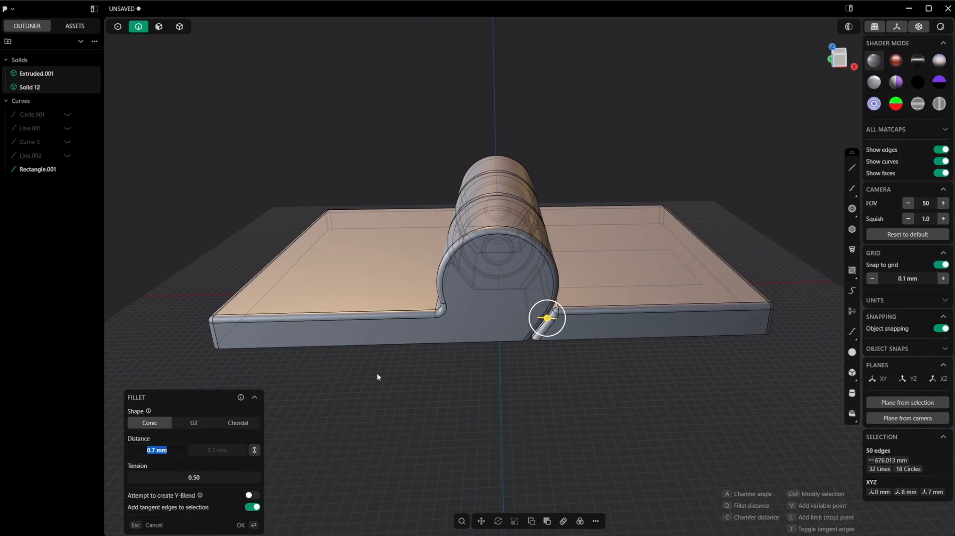
key(Return)
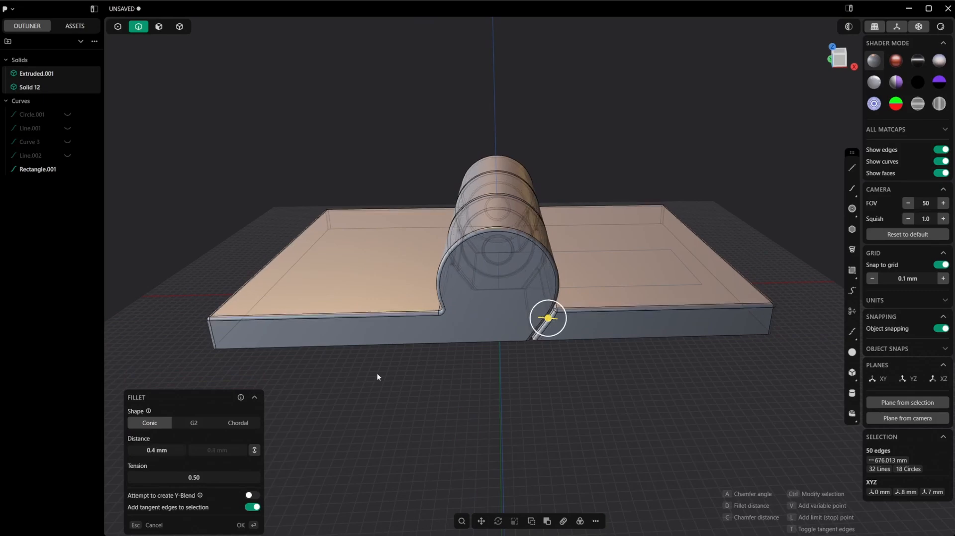
key(Return)
Try to start a fillet on the bottom end edges of both hinge halves.
middle_drag(609, 193, 591, 229)
key(shift+z)
middle_drag(567, 373, 568, 353)
scroll(568, 351, up, 2)
shift+middle_drag(539, 318, 532, 247)
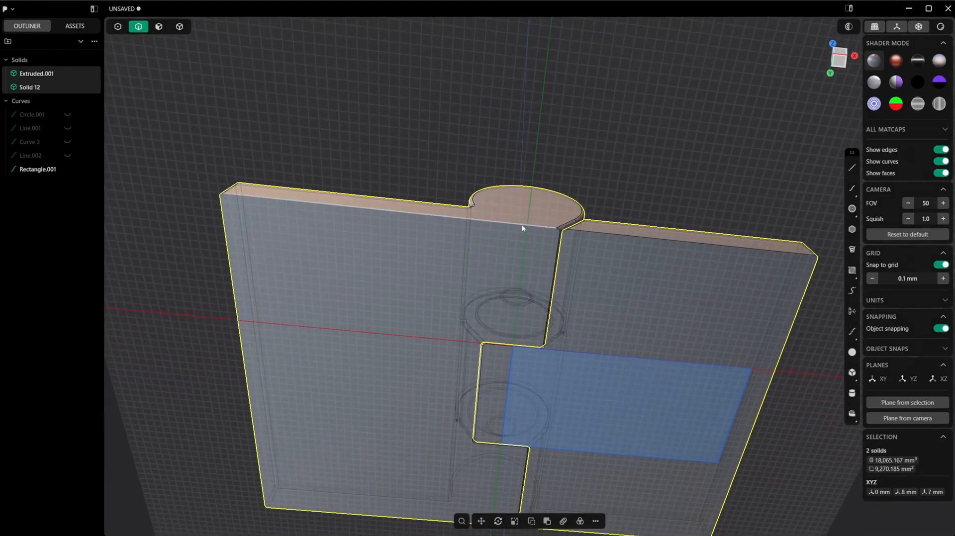
click(522, 227)
key(f)
click(626, 237)
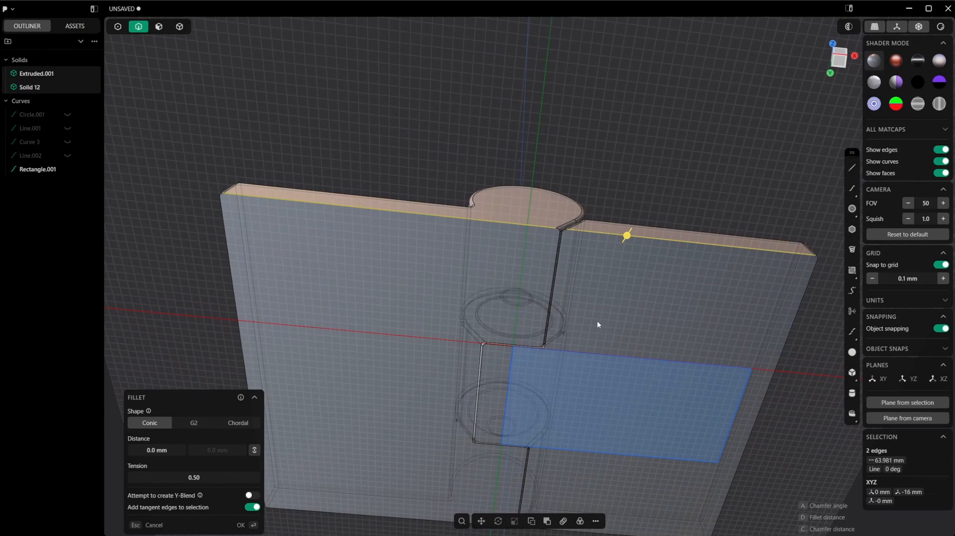
key(4)
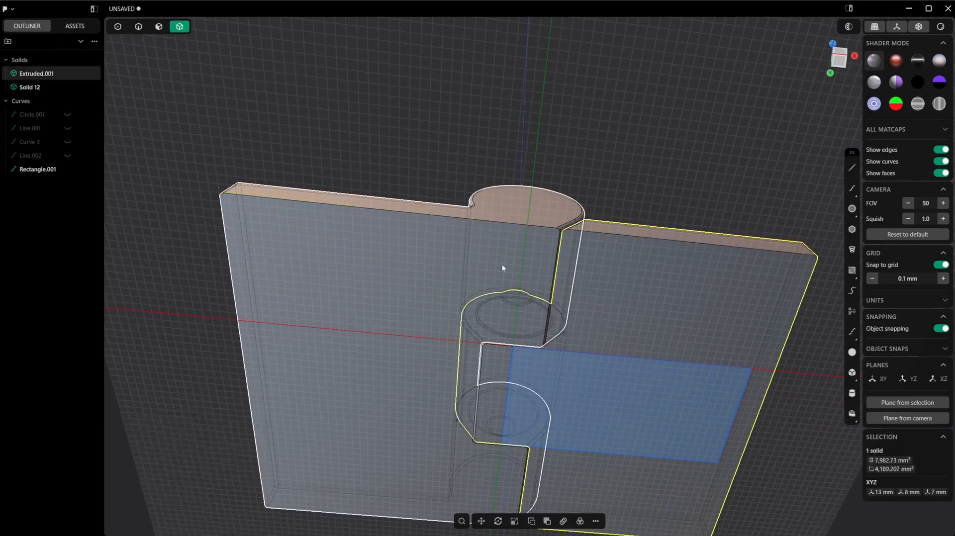
key(3)
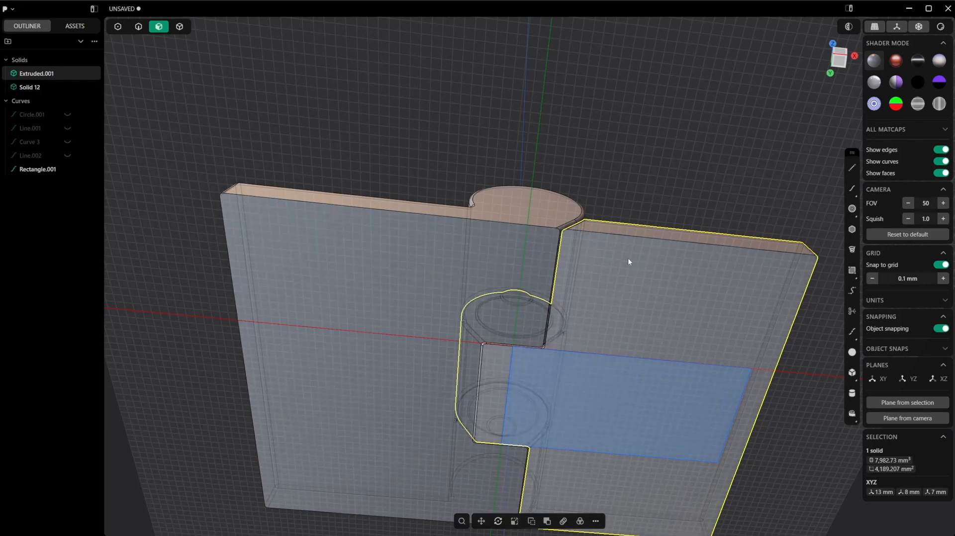
click(523, 256)
shift+click(638, 276)
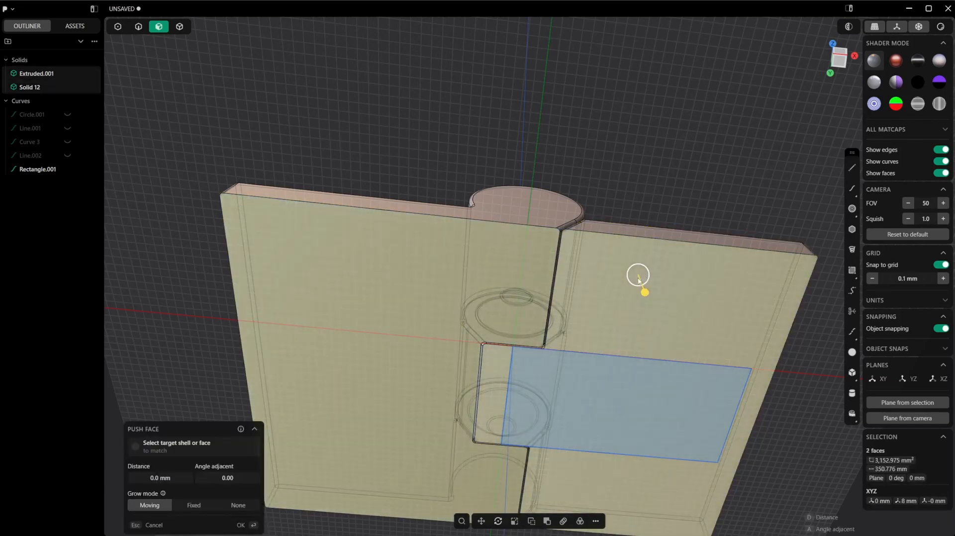
middle_drag(638, 280, 556, 250)
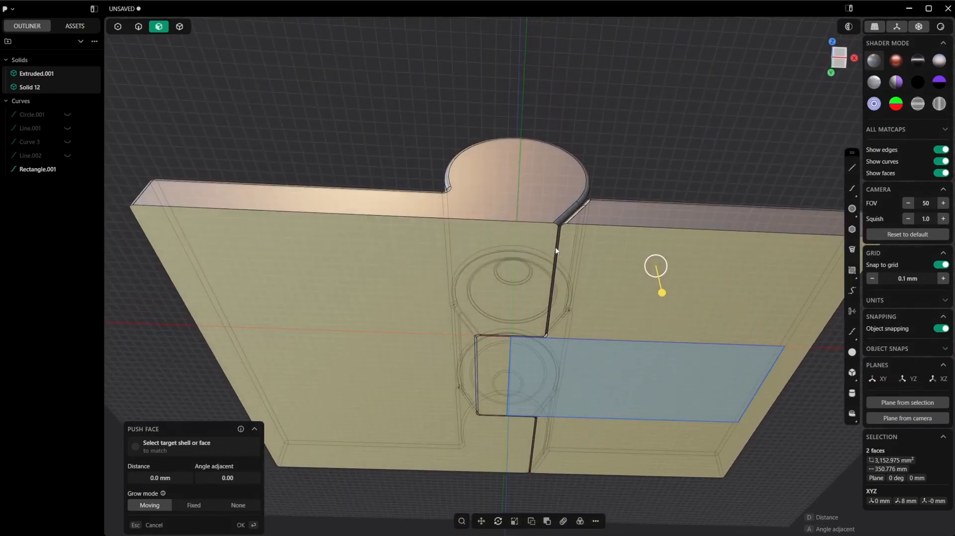
scroll(556, 251, up, 2)
Try a 0.3 mm fillet on the underside edges along the gap between the two hinge halves.
key(2)
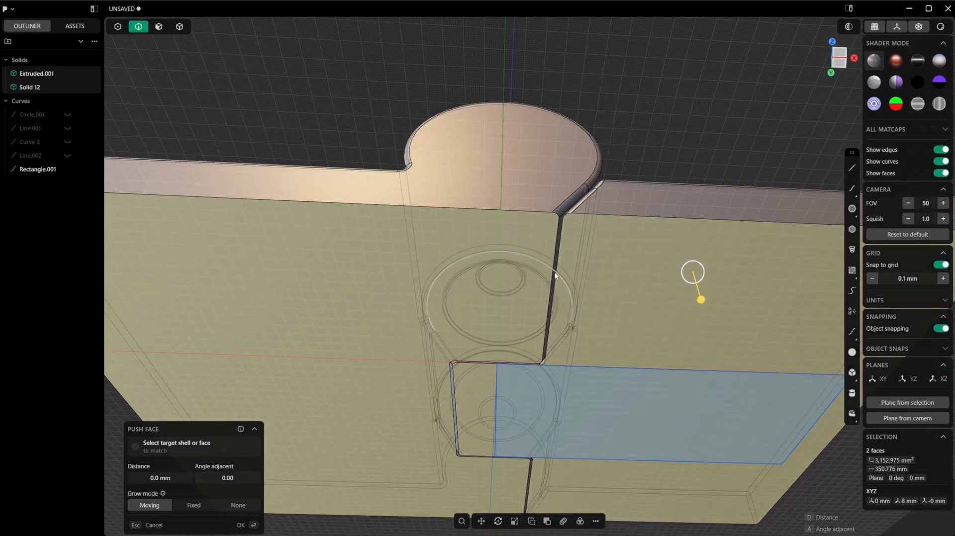
click(557, 256)
shift+middle_drag(544, 298, 554, 209)
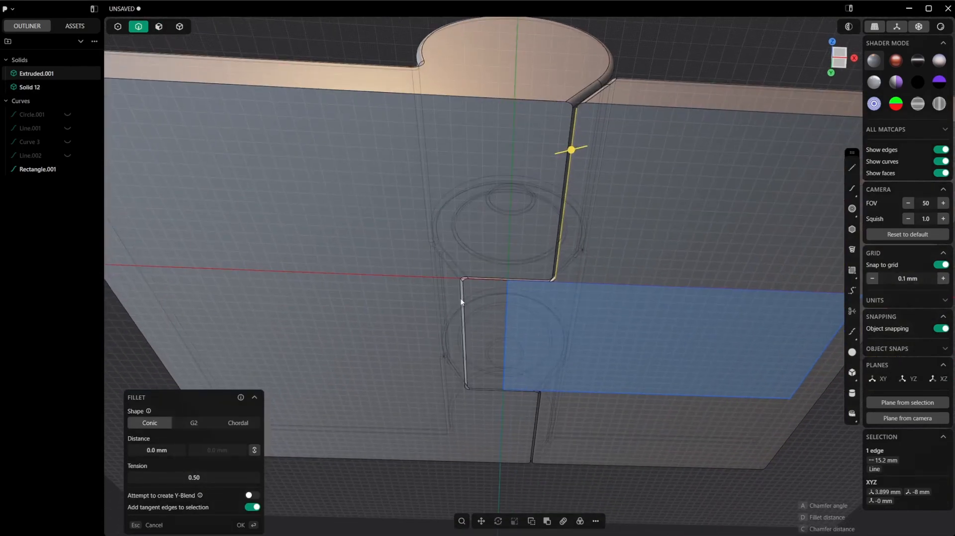
click(462, 302)
shift+middle_drag(541, 386, 542, 338)
click(538, 376)
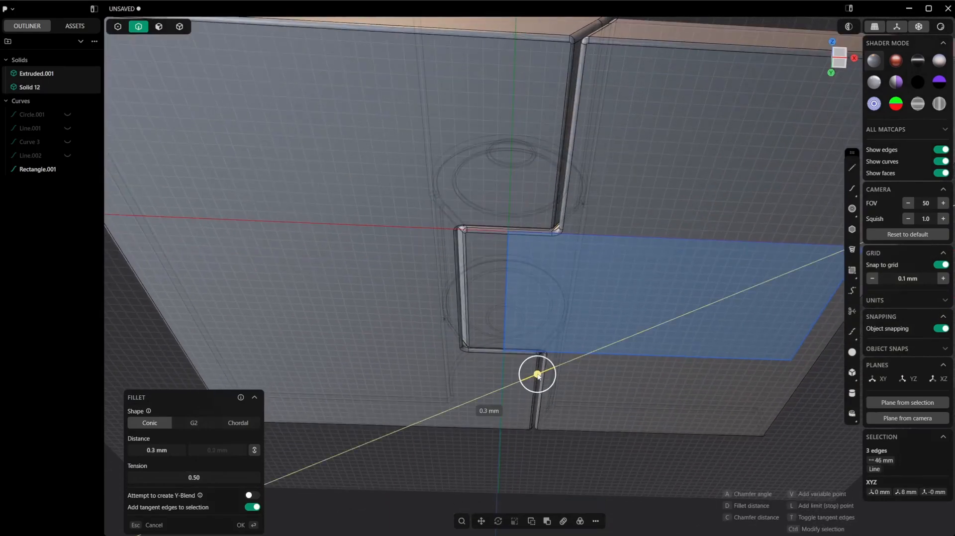
key(Escape)
middle_drag(601, 157, 600, 91)
scroll(578, 136, down, 2)
key(Escape)
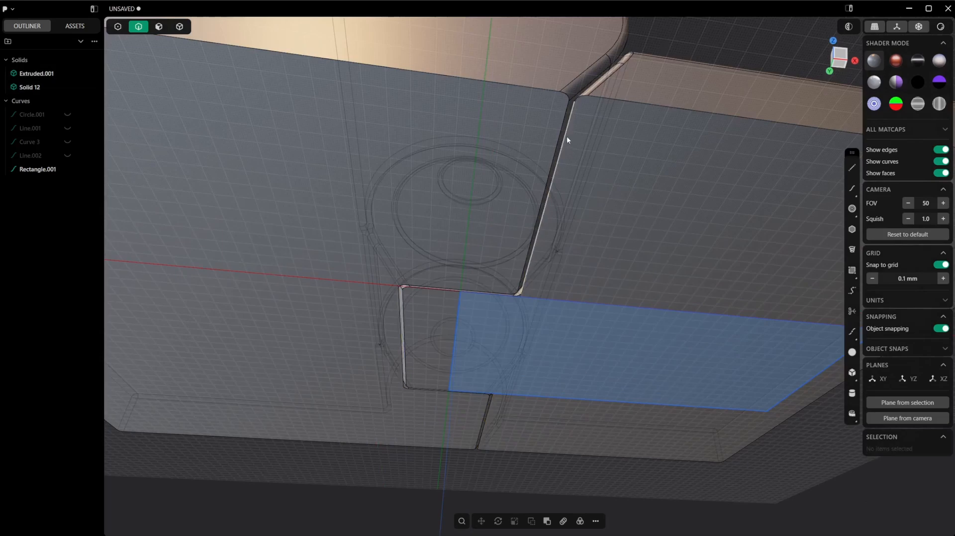
Try a 0.5 mm chamfer on the underside gap edge beside the outer barrel.
click(567, 138)
key(b)
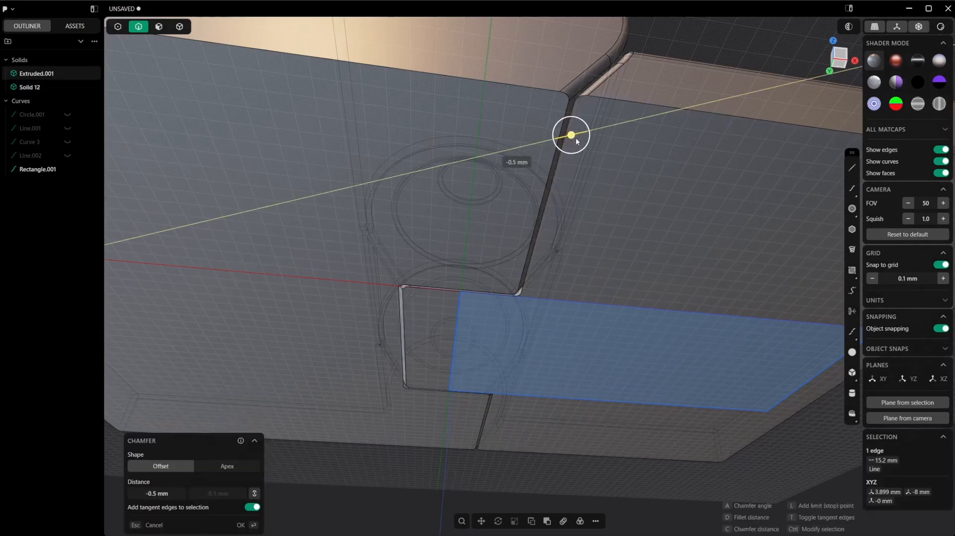
scroll(575, 139, down, 4)
middle_drag(635, 174, 592, 156)
key(Escape)
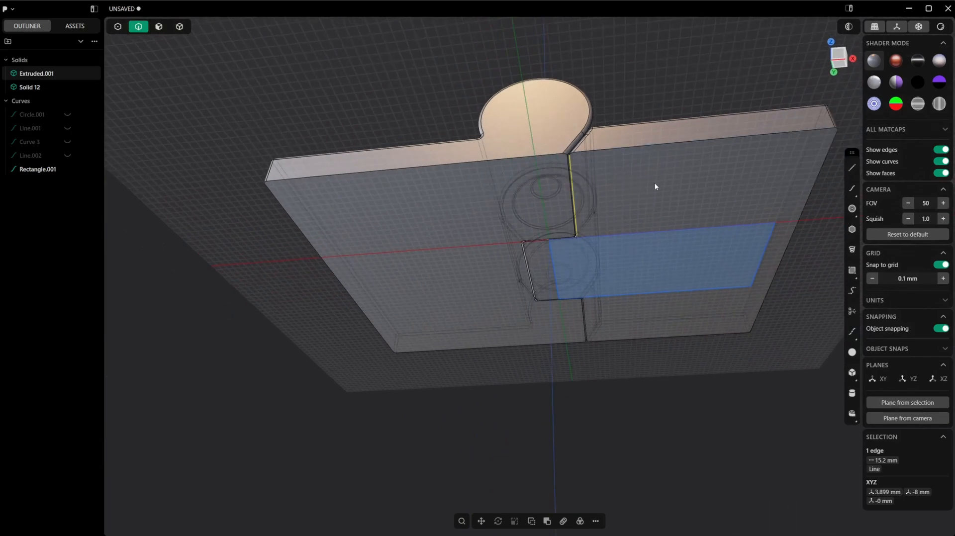
Chamfer all the bottom-face edges of both hinge halves by 0.4 mm.
key(Escape)
key(3)
click(628, 192)
shift+click(496, 194)
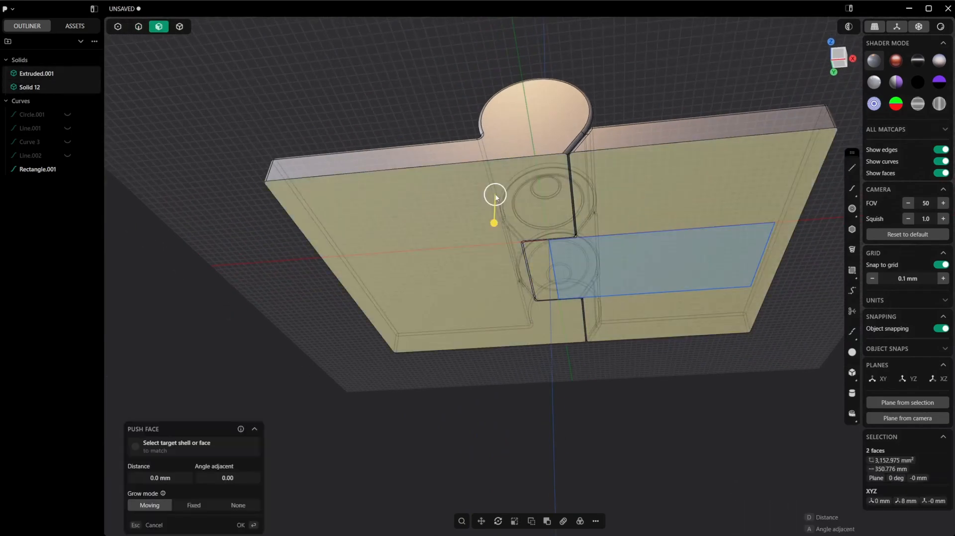
key(f)
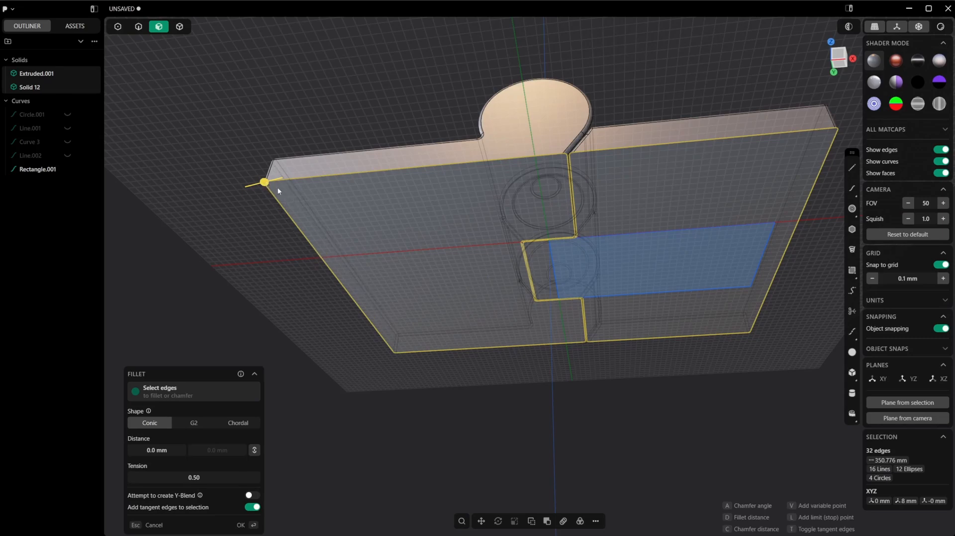
key(c)
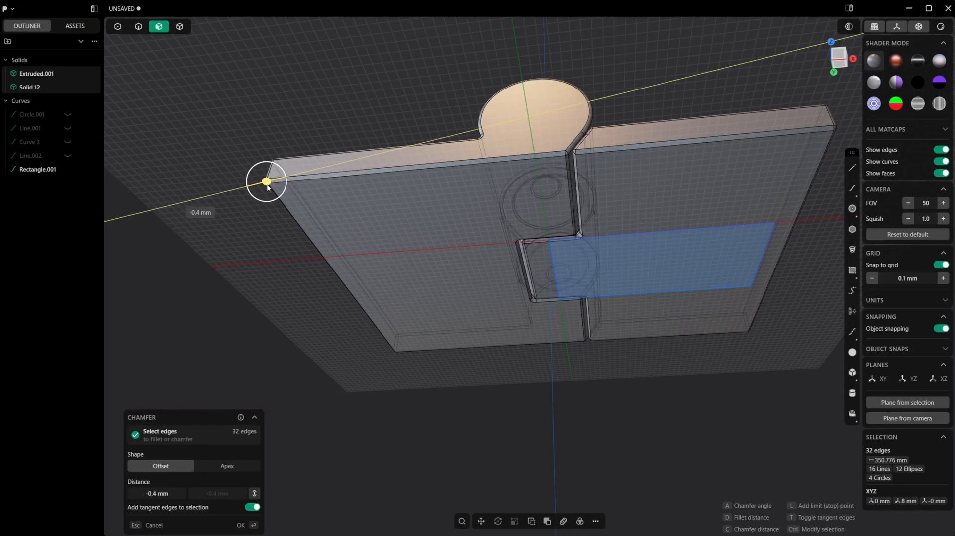
middle_drag(351, 215, 517, 225)
scroll(581, 196, up, 3)
key(Return)
scroll(584, 158, up, 2)
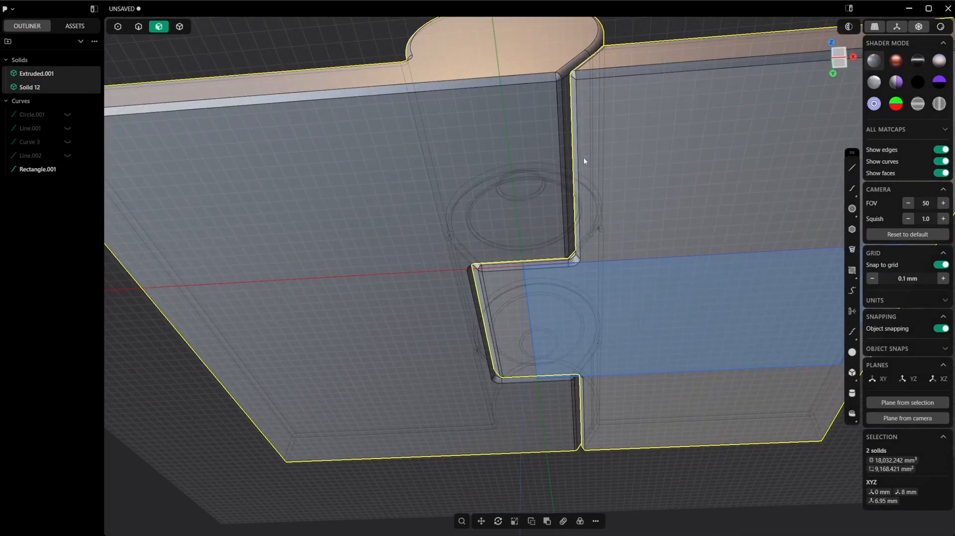
Examine the chamfered gap between the two hinge halves from the underside and from the barrel's end.
middle_drag(585, 157, 536, 213)
click(579, 150)
drag(519, 214, 524, 212)
middle_drag(524, 212, 689, 150)
key(Escape)
scroll(600, 190, up, 2)
middle_drag(600, 187, 645, 369)
scroll(570, 206, down, 5)
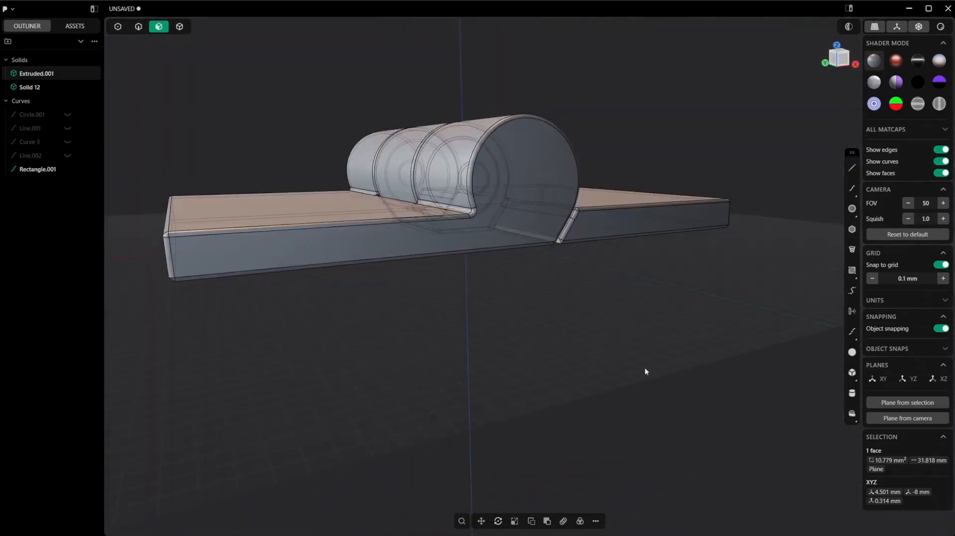
scroll(643, 348, down, 3)
Clear the selection, enable all selection modes, and turn off the edge display to show the hinge as smooth surfaces.
click(639, 323)
middle_drag(638, 323, 628, 343)
key(5)
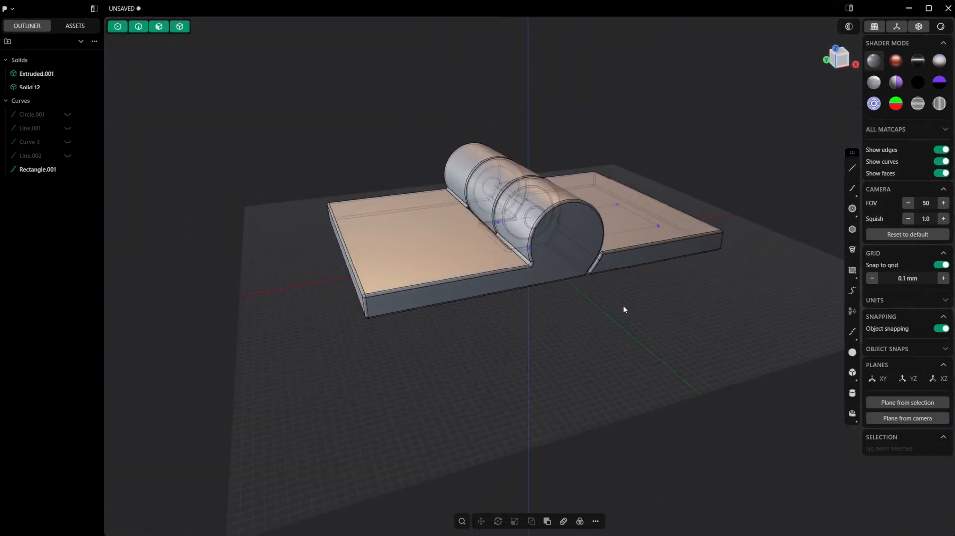
key(shift+z)
middle_drag(626, 300, 622, 355)
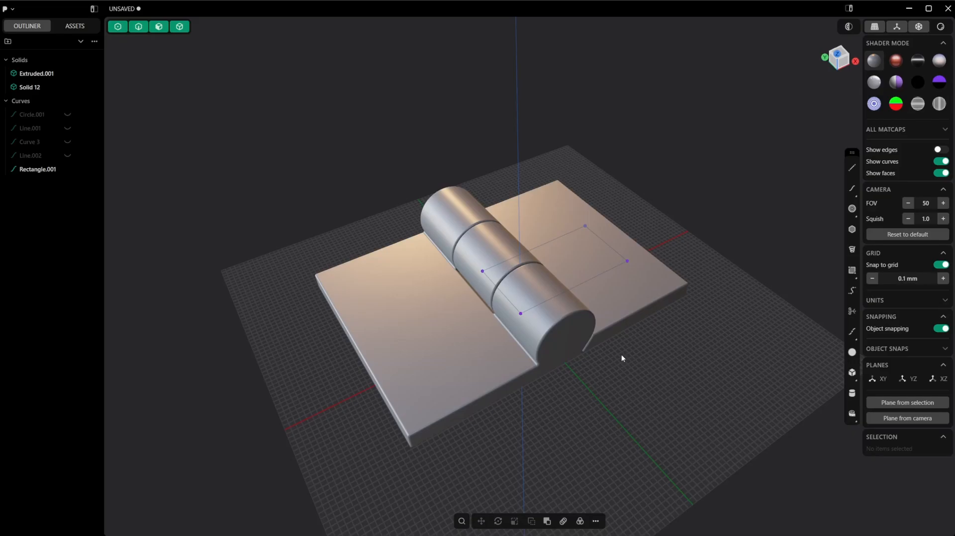